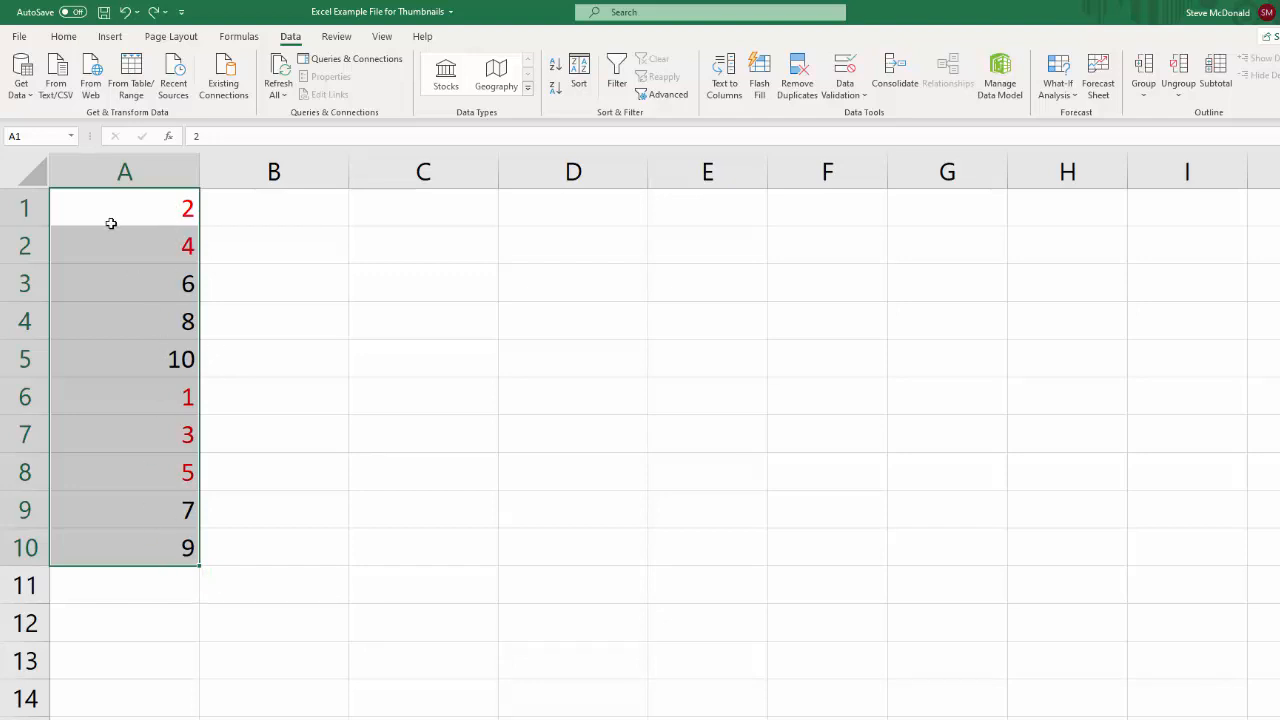
Step: Sort the numbers in column A from smallest to largest
drag(137, 208, 131, 549)
click(140, 174)
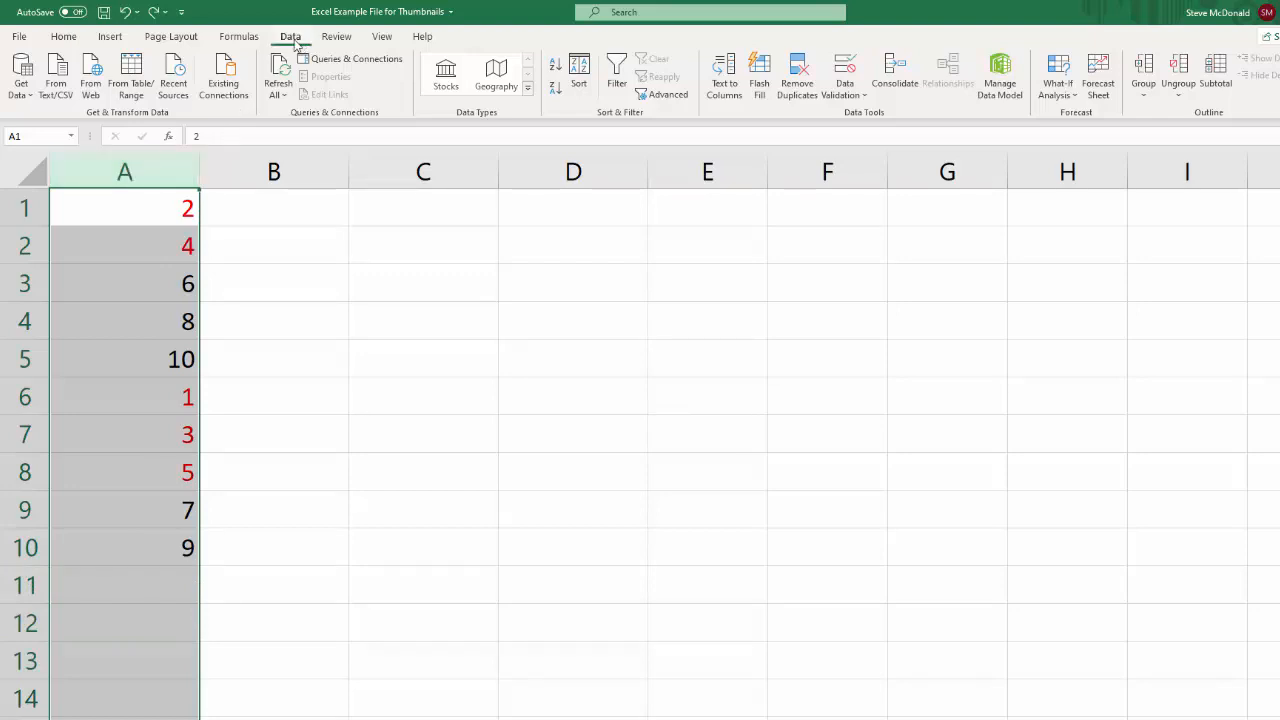
click(64, 41)
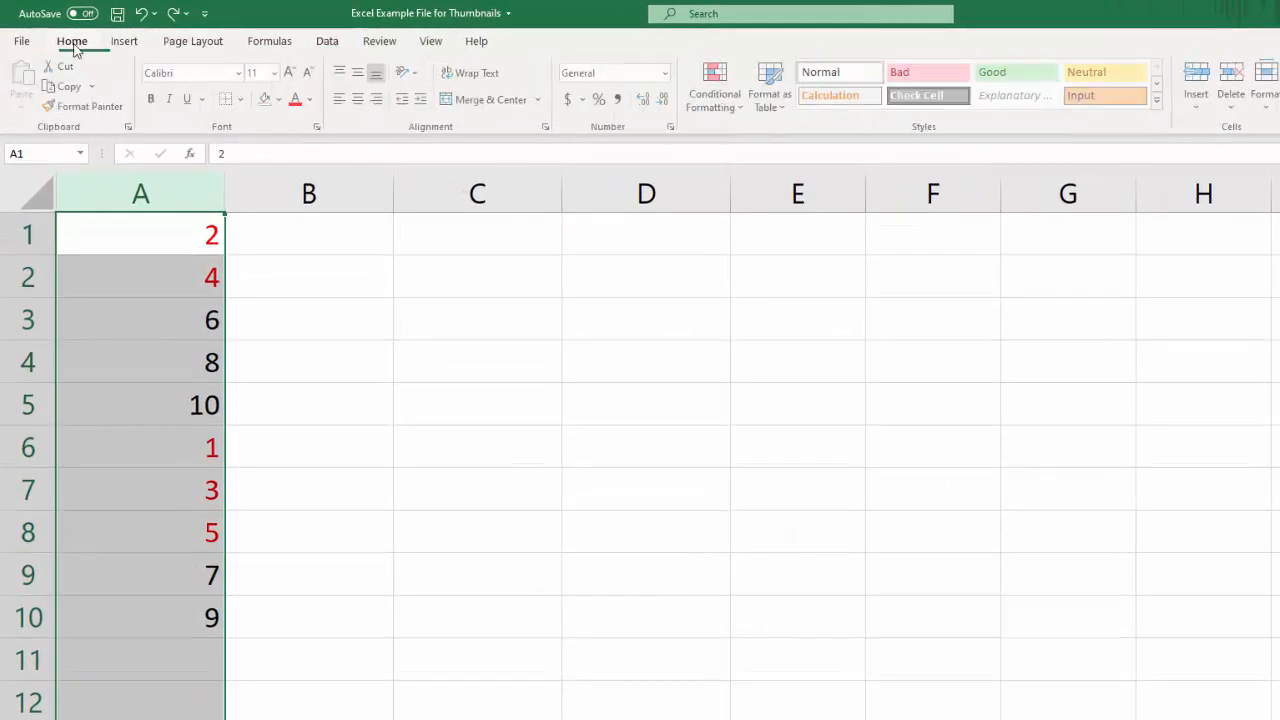
click(327, 43)
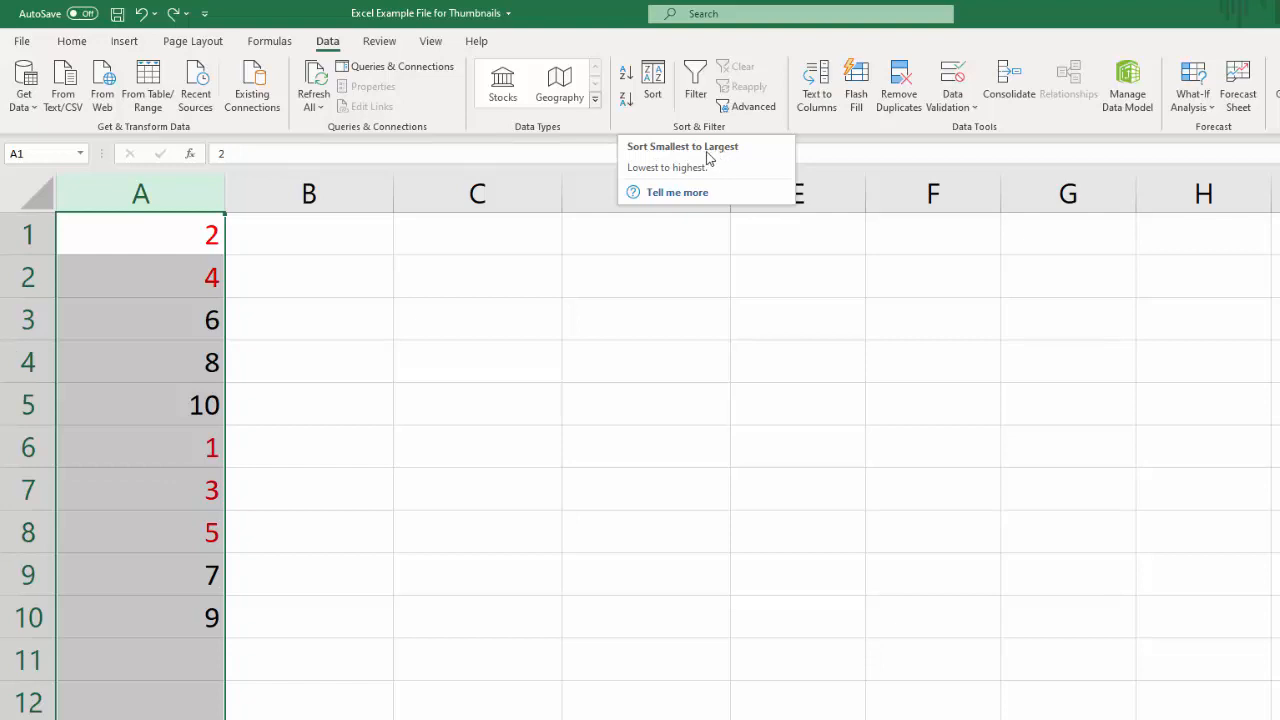
click(625, 76)
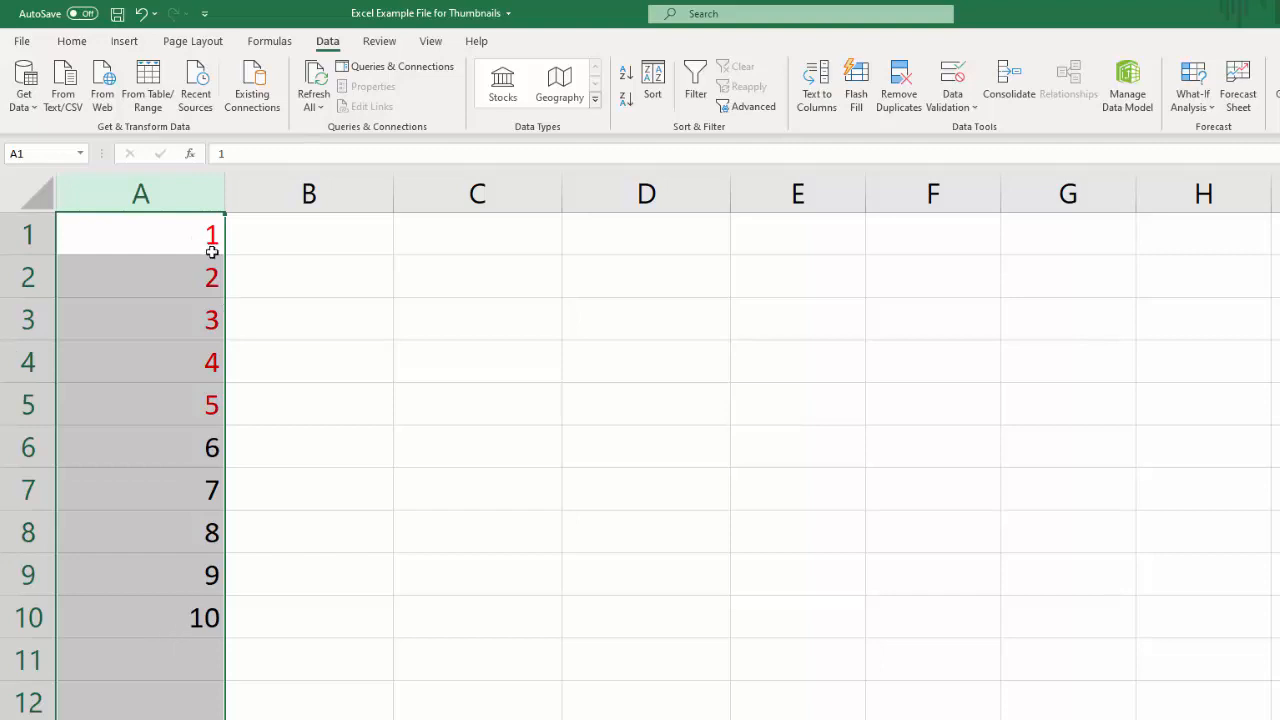
Step: Sort column A from largest to smallest, and undo both sorts
click(626, 103)
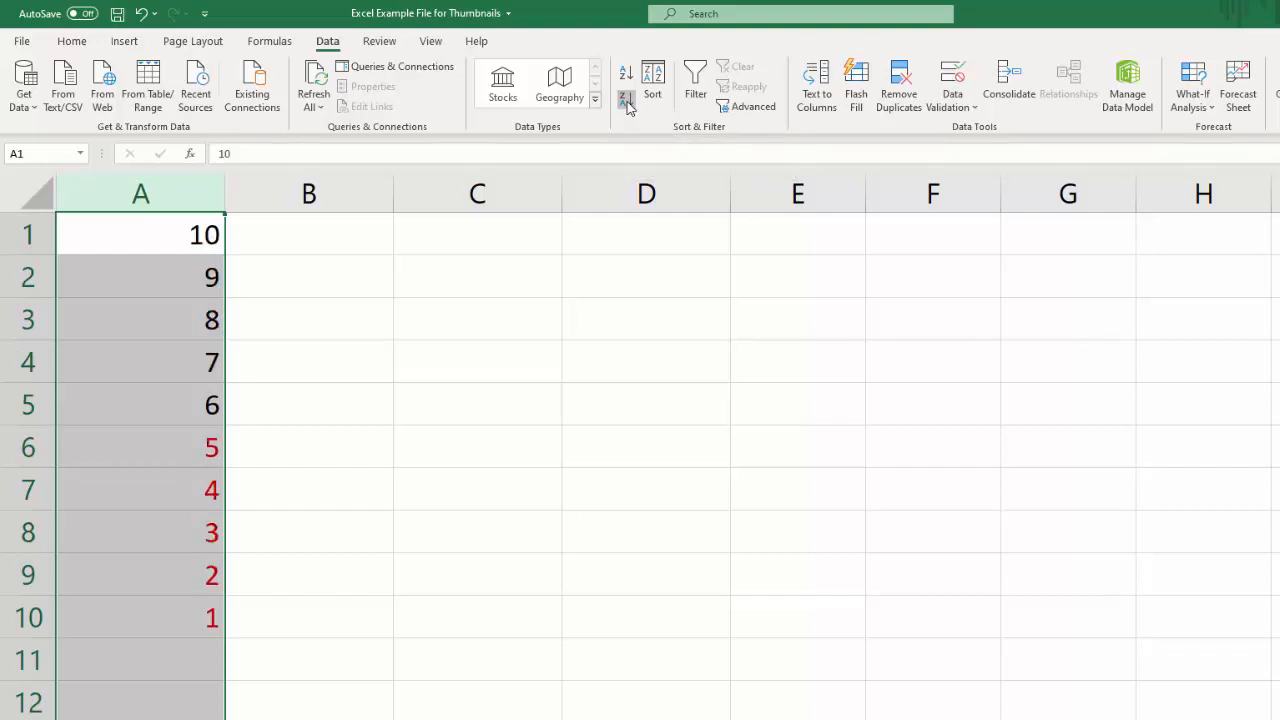
key(ctrl+z)
key(ctrl+z)
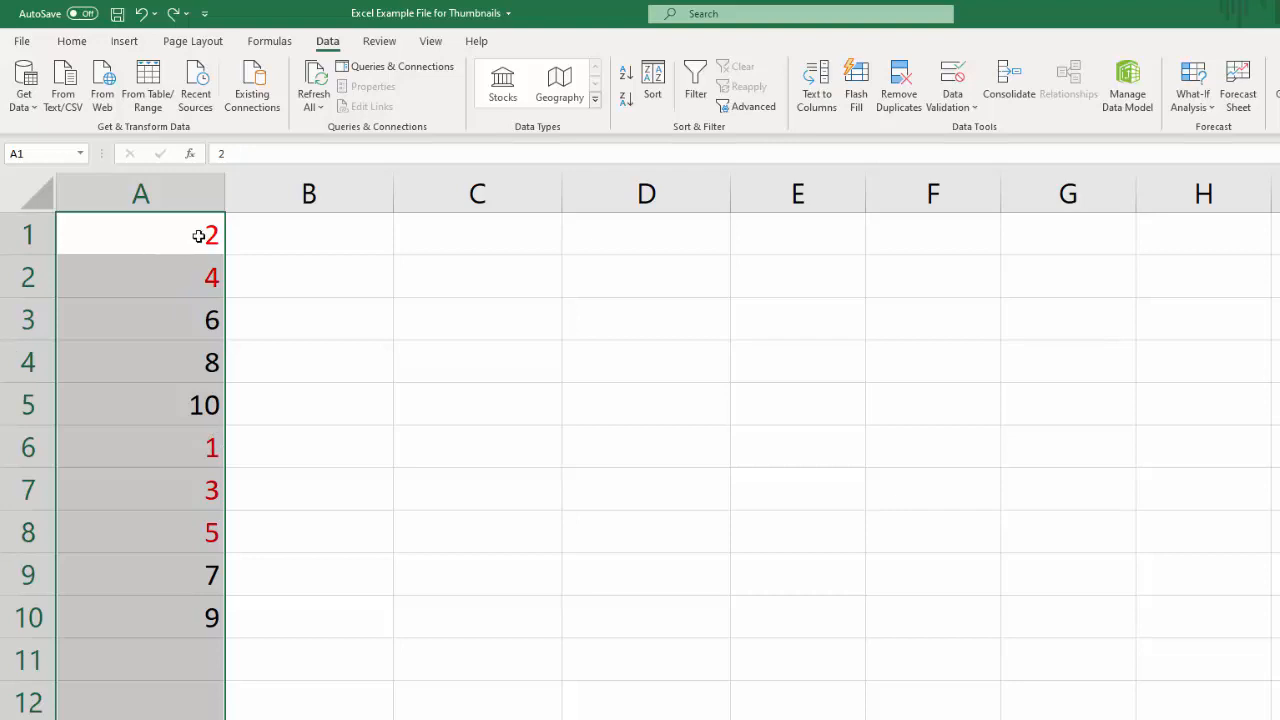
Step: Copy the numbers in A1:A10 and paste them as values only into B1:B10
drag(182, 240, 174, 615)
right_click(175, 540)
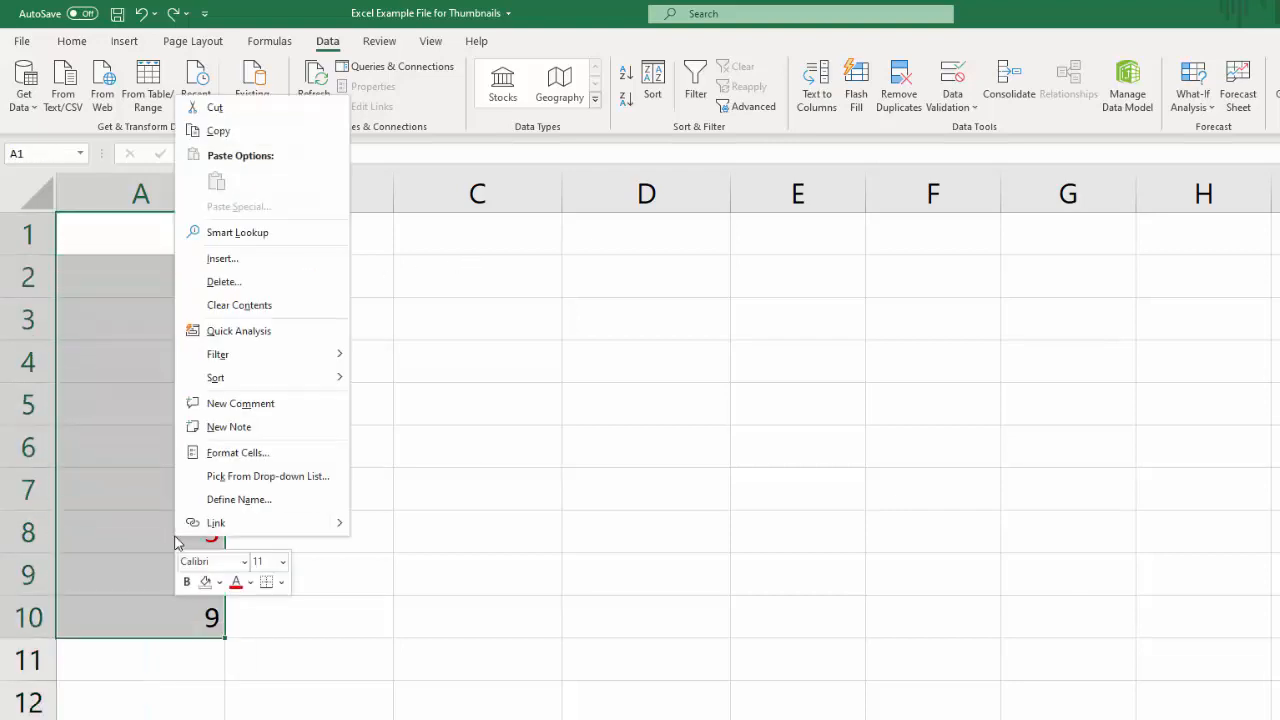
click(218, 131)
drag(346, 240, 334, 617)
right_click(334, 617)
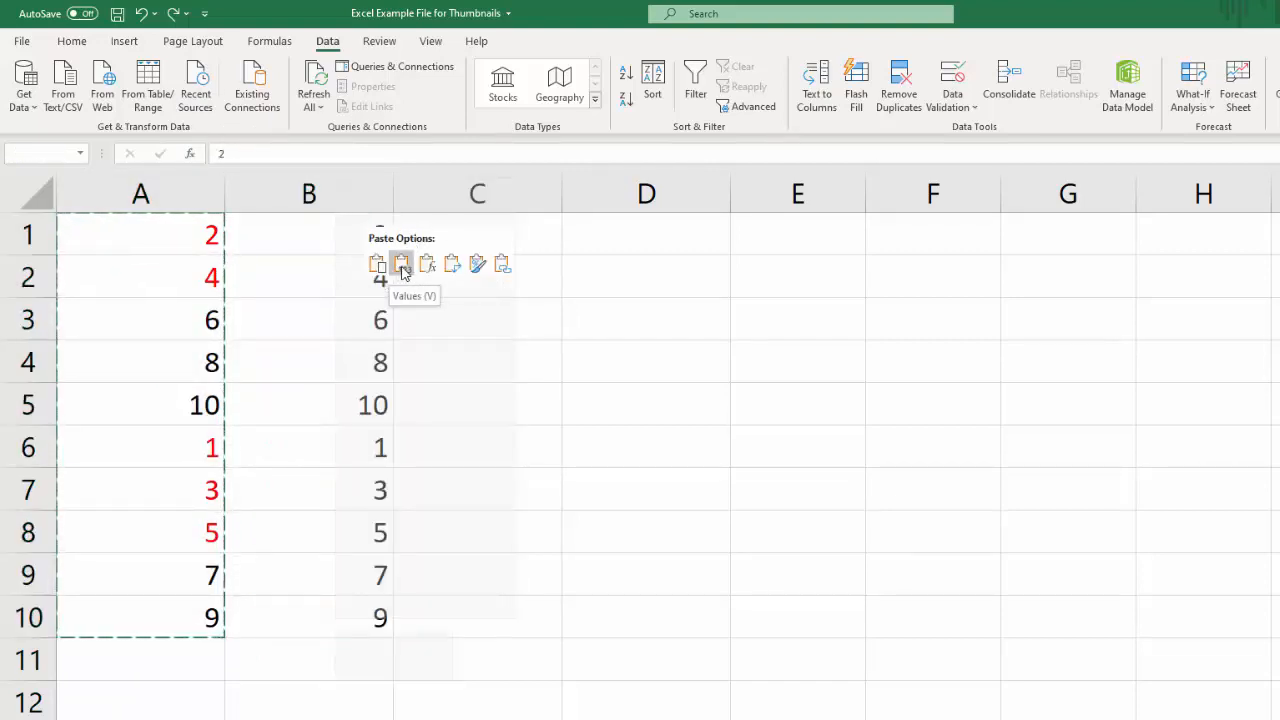
click(403, 270)
click(676, 555)
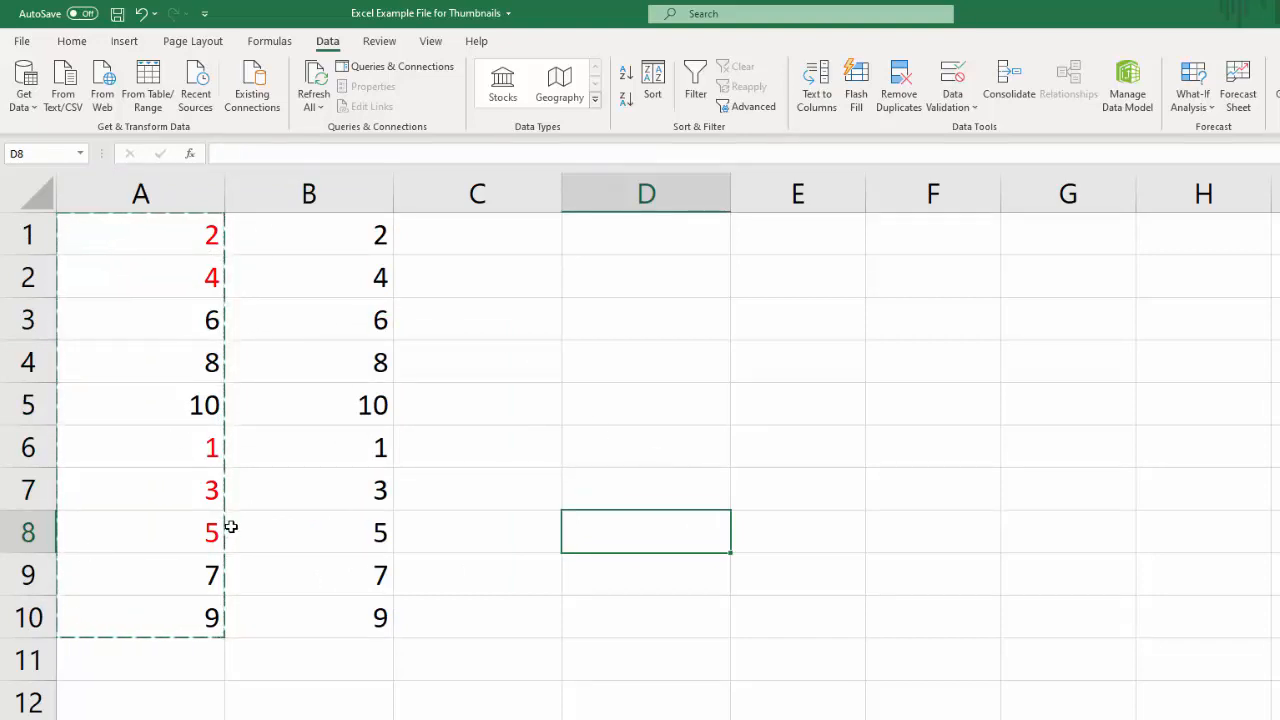
key(Escape)
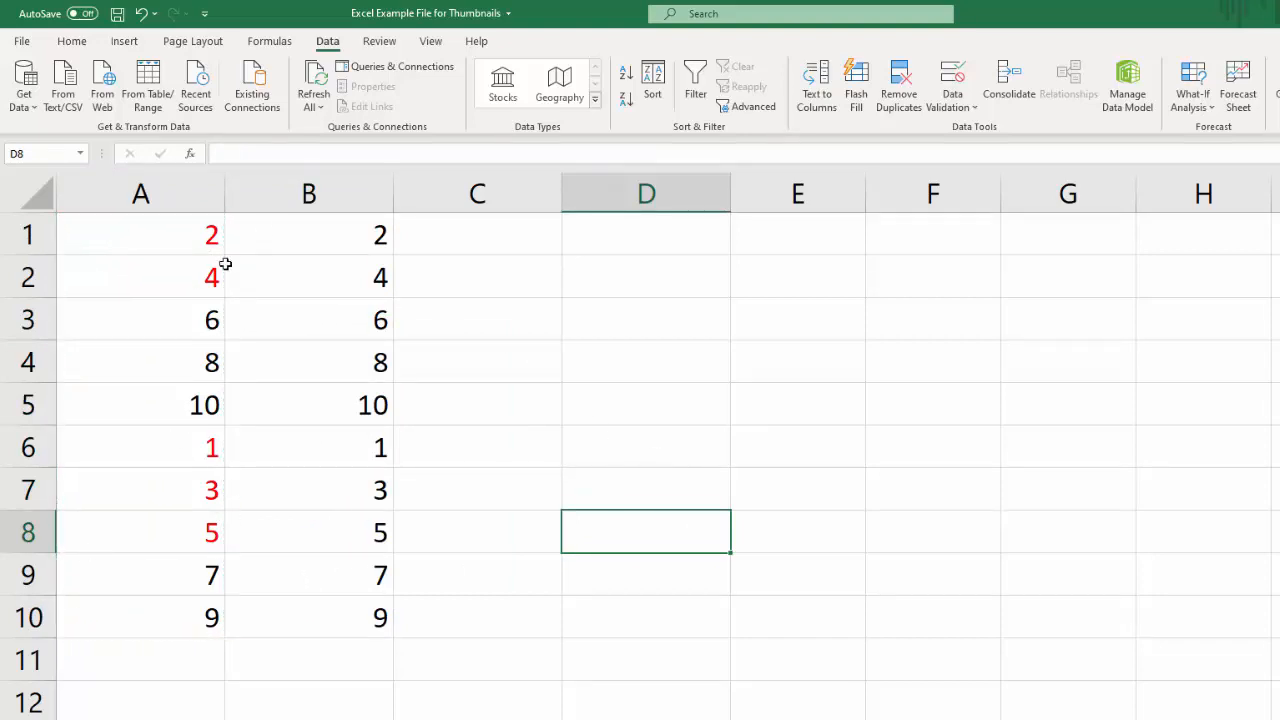
Step: Sort only column A from smallest to largest, continuing with the current selection, and undo that sort
click(169, 195)
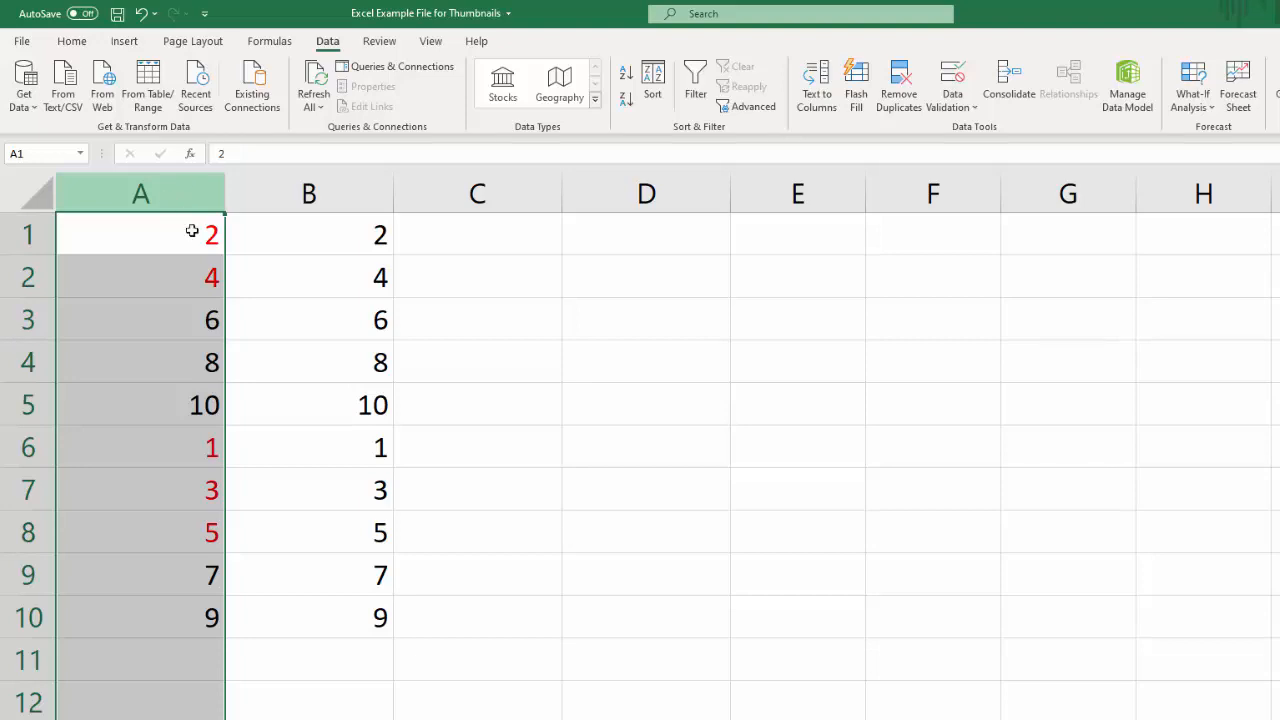
click(626, 76)
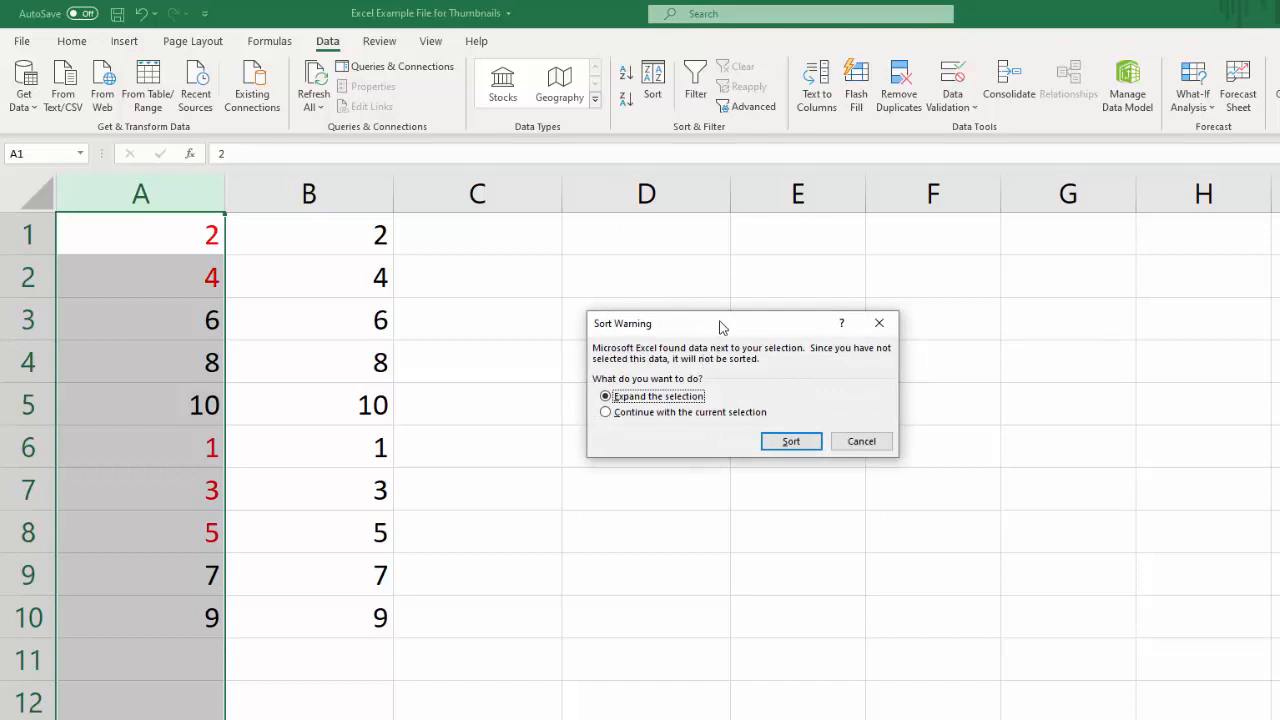
drag(722, 327, 558, 307)
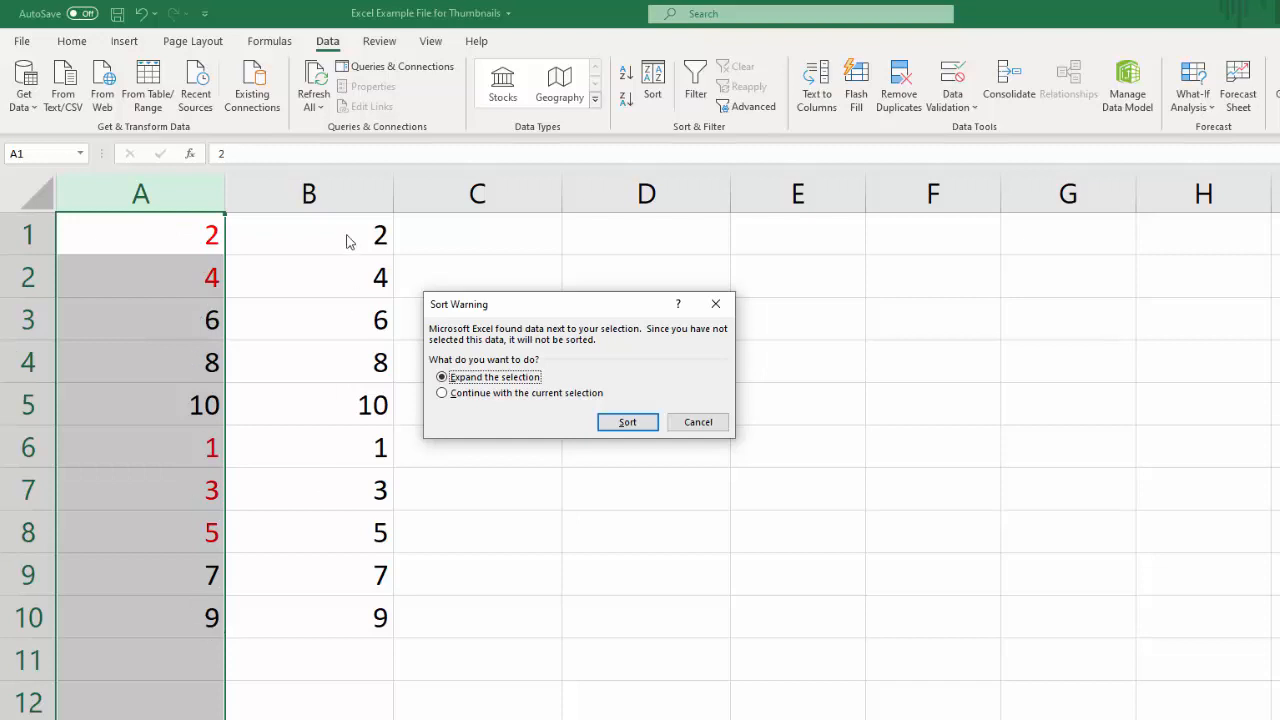
click(442, 393)
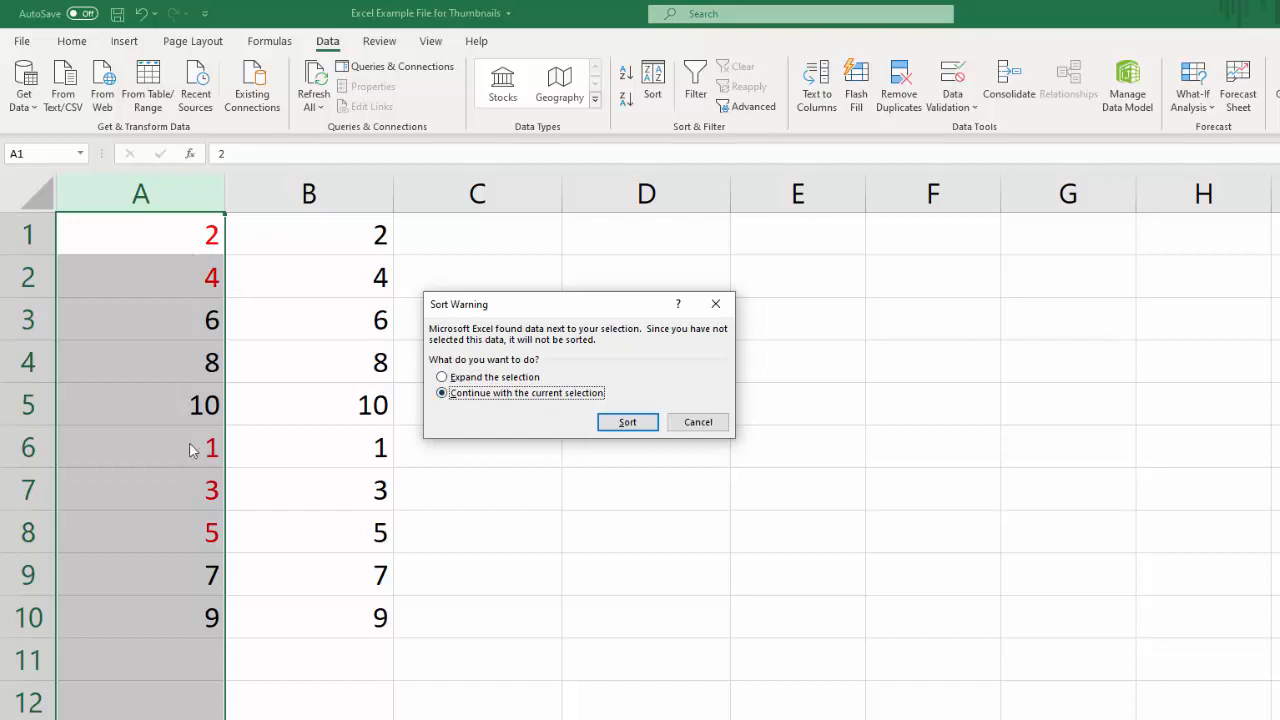
click(626, 422)
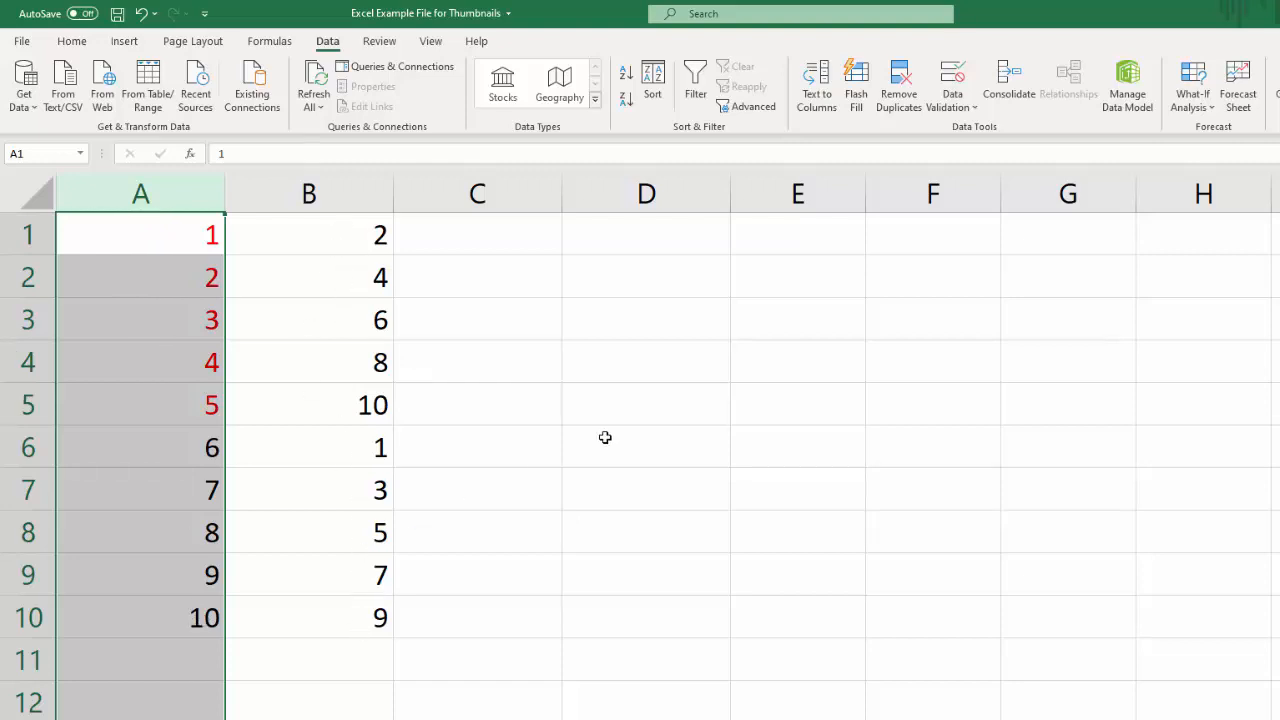
key(ctrl+z)
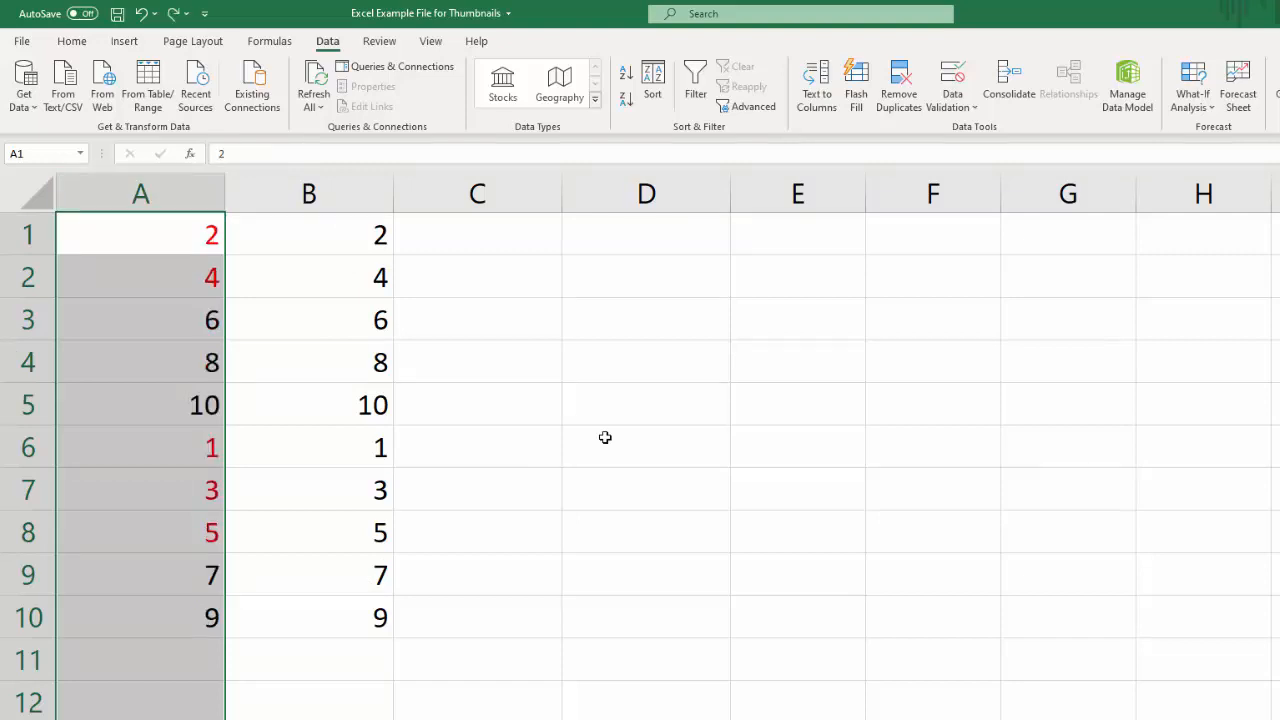
Step: Sort column A from smallest to largest, expanding the selection to include column B
click(171, 199)
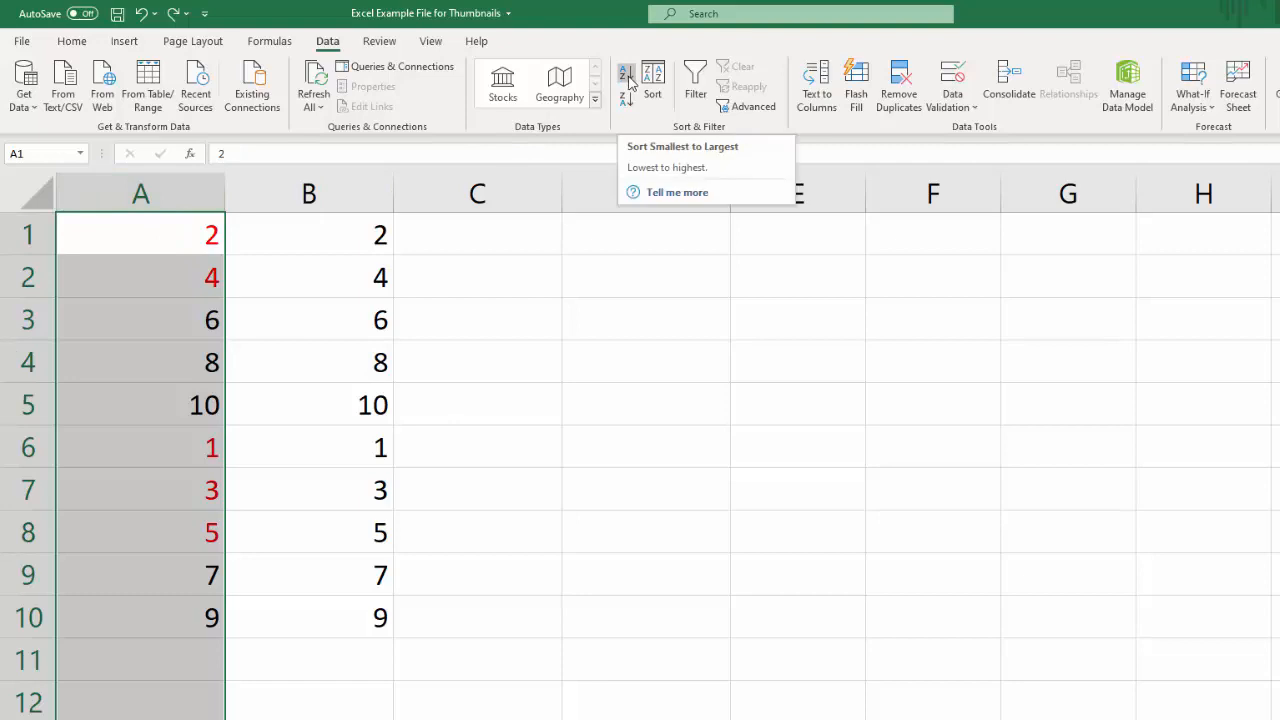
click(627, 80)
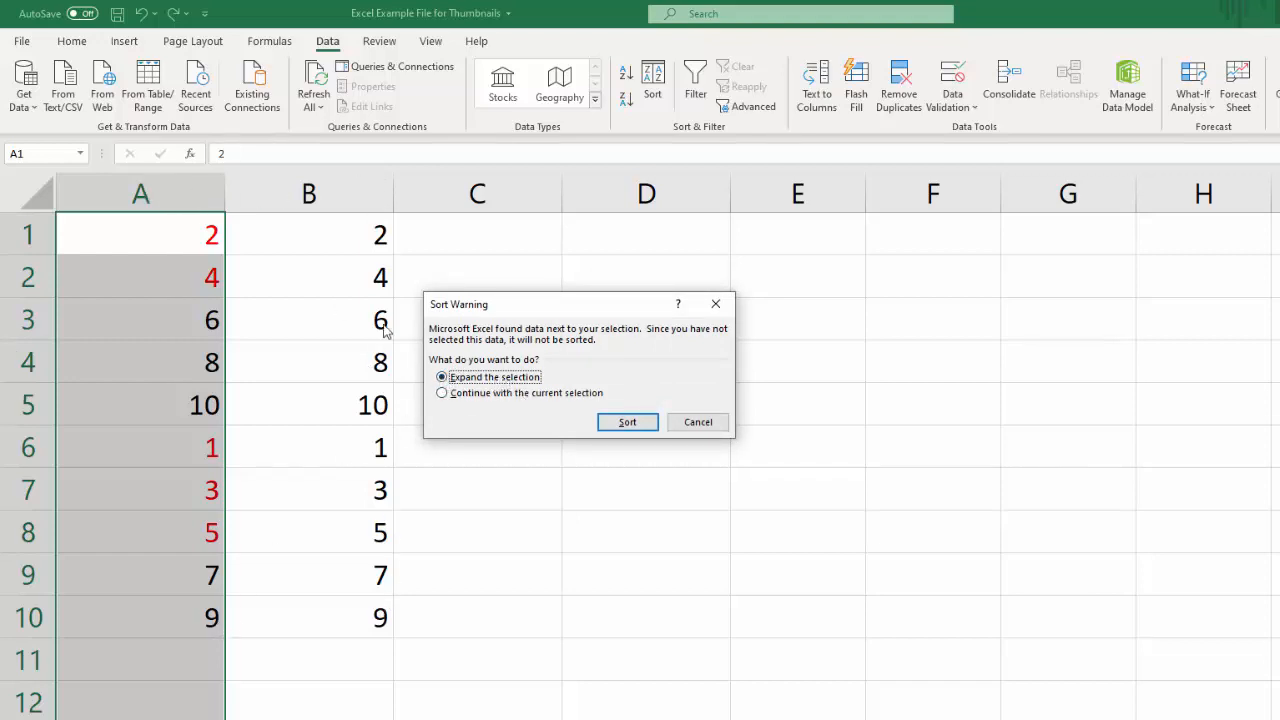
click(641, 428)
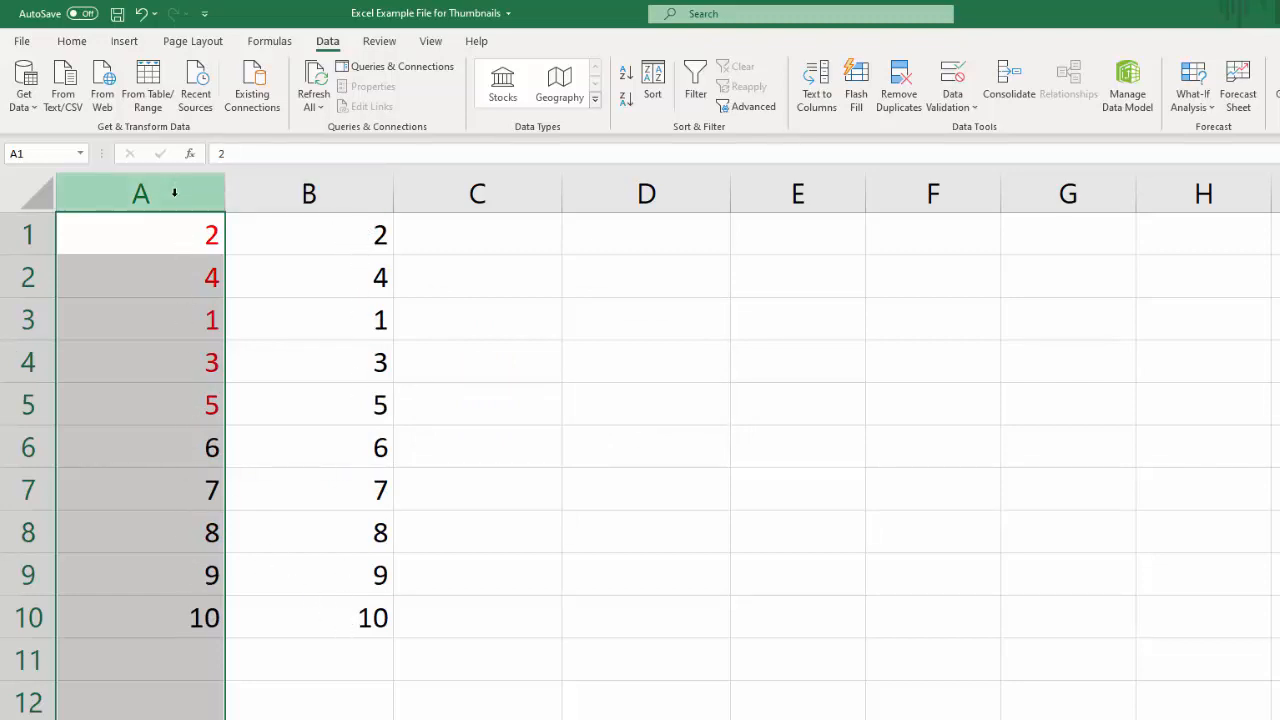
Step: Sort again from smallest to largest using just the range A1:A10, with the selection expanded to the adjacent column
drag(177, 231, 175, 617)
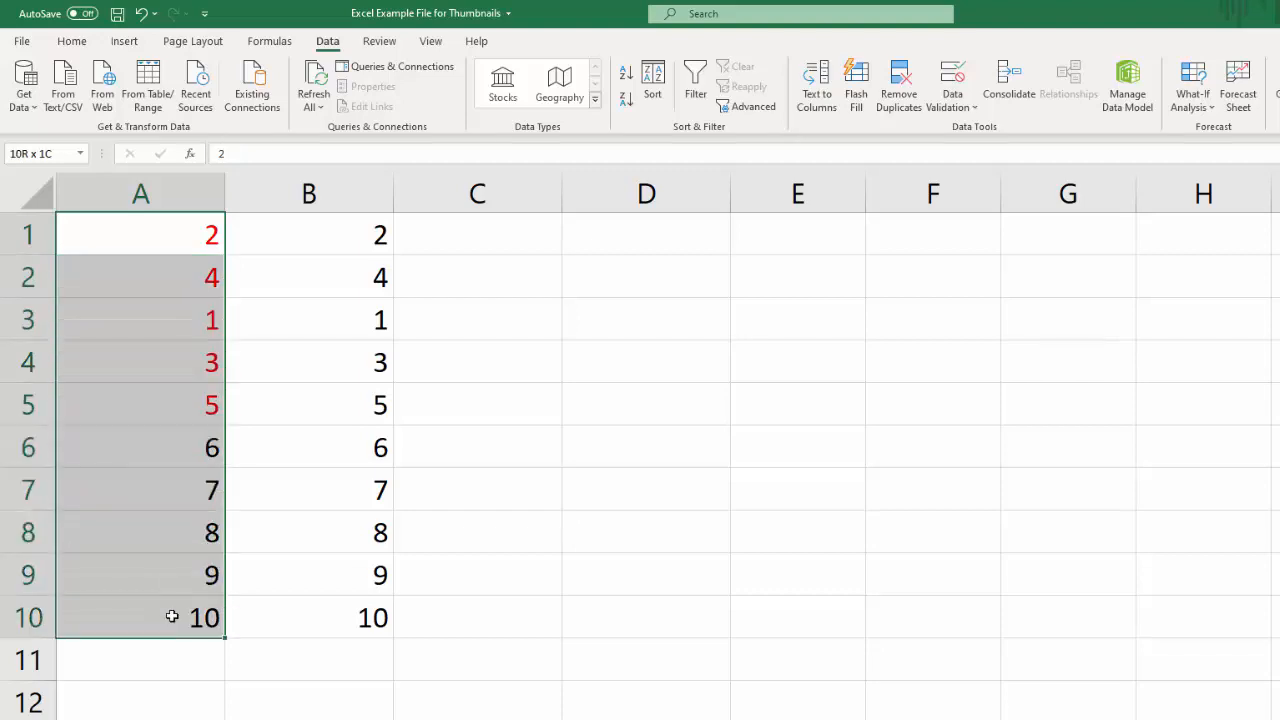
click(627, 76)
click(628, 423)
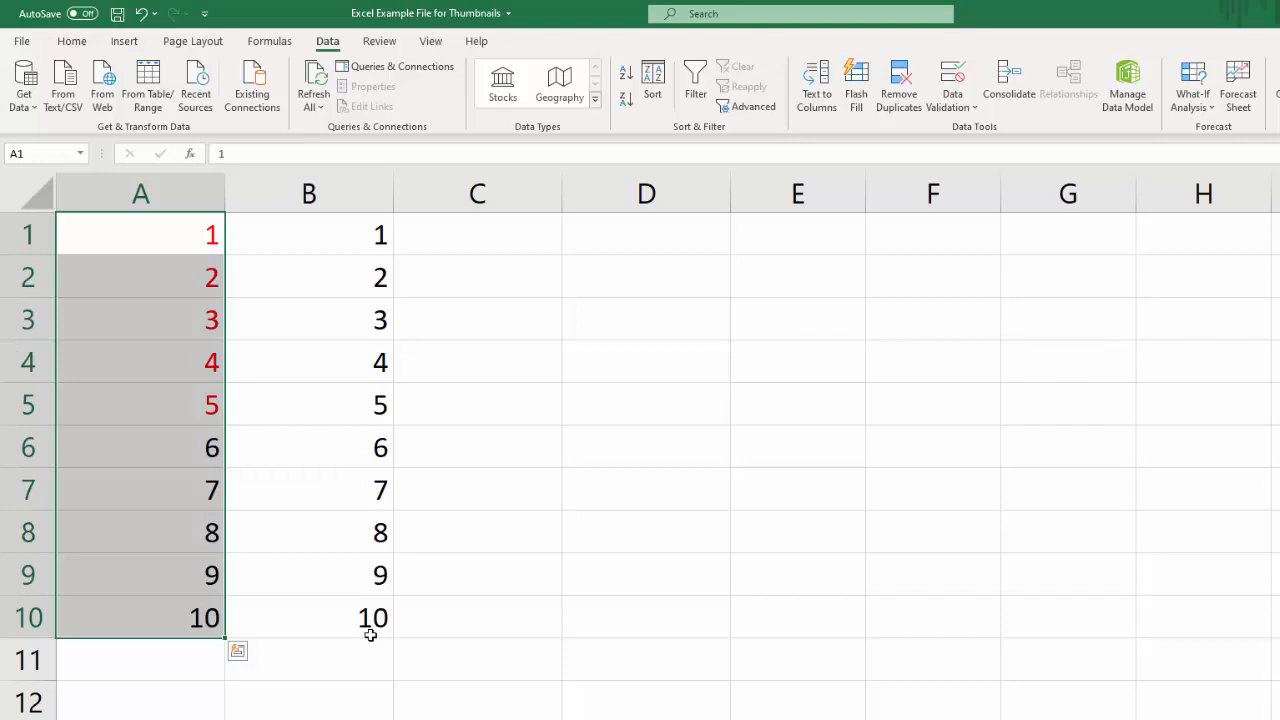
Step: Delete column B with the copied numbers
click(325, 190)
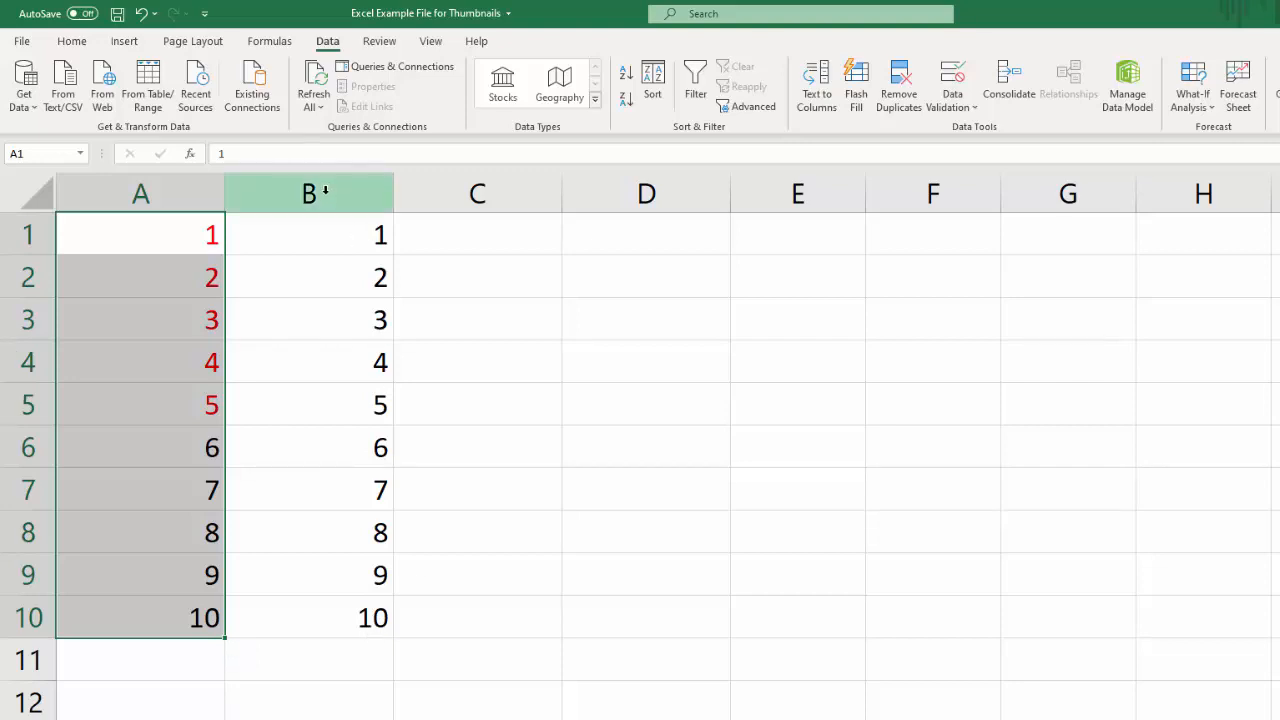
right_click(325, 190)
click(408, 350)
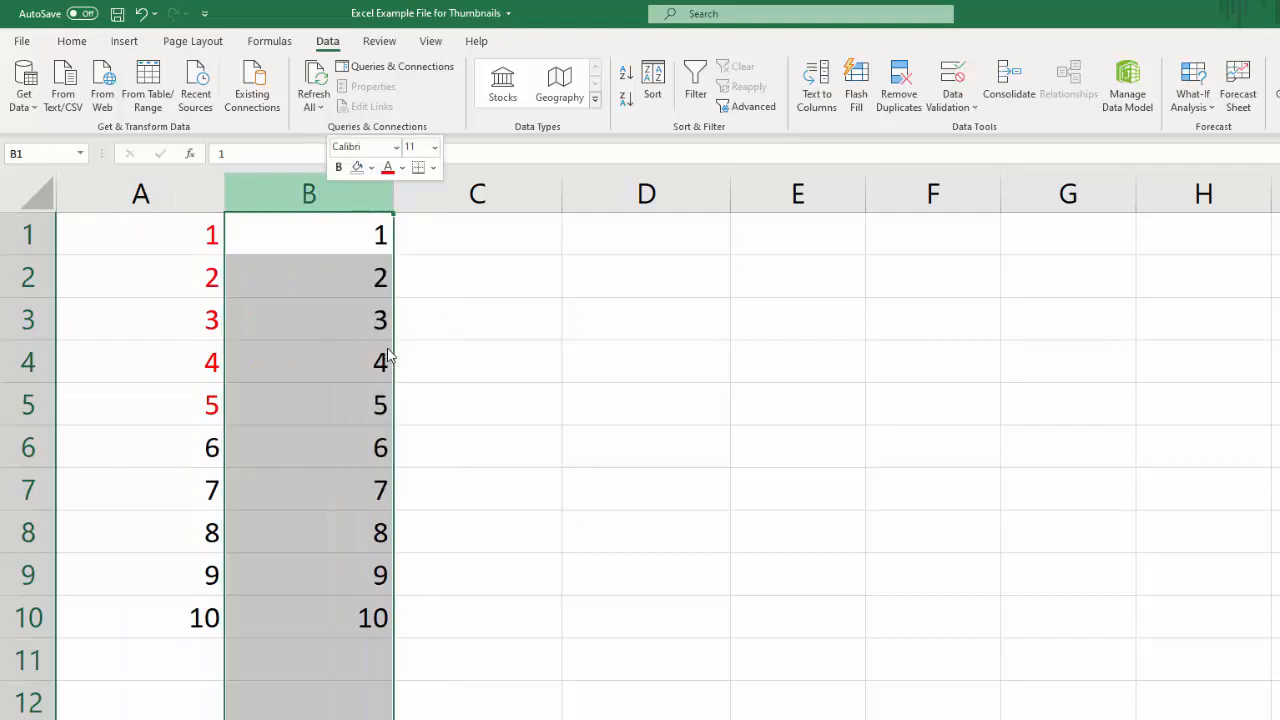
Step: Sort the numbers in column A from largest to smallest, starting from cell A1
click(185, 197)
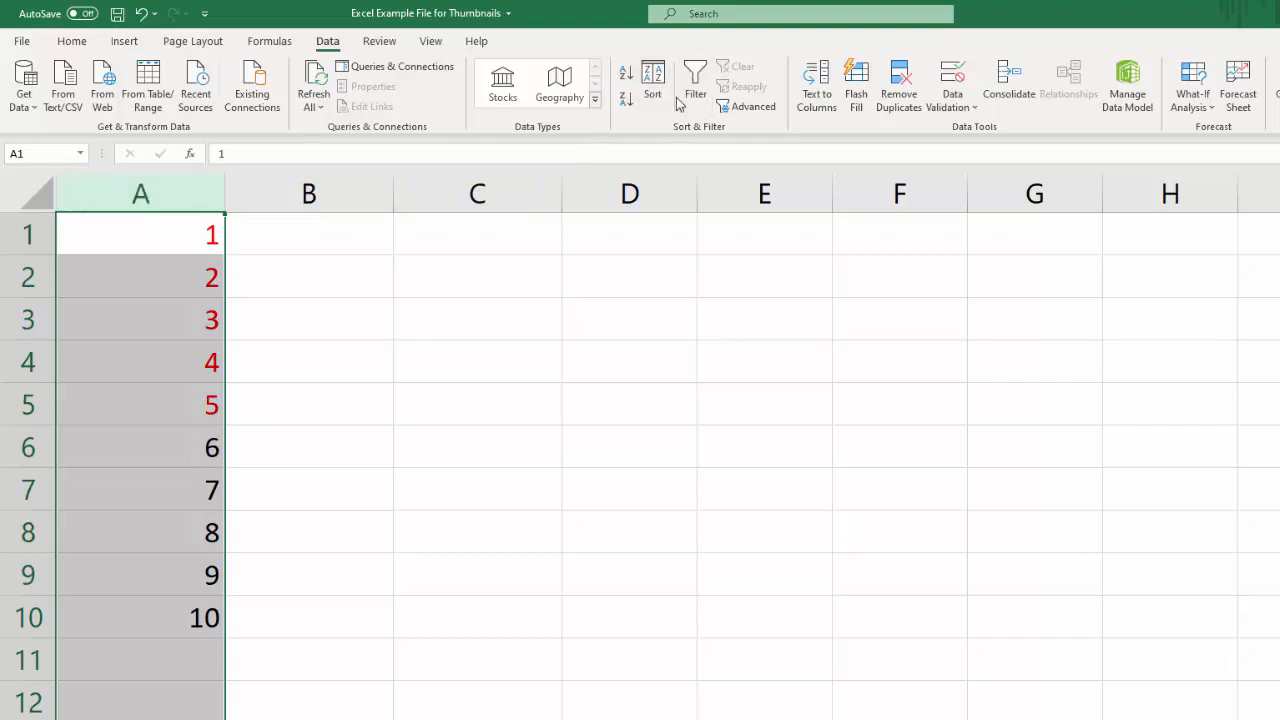
right_click(144, 194)
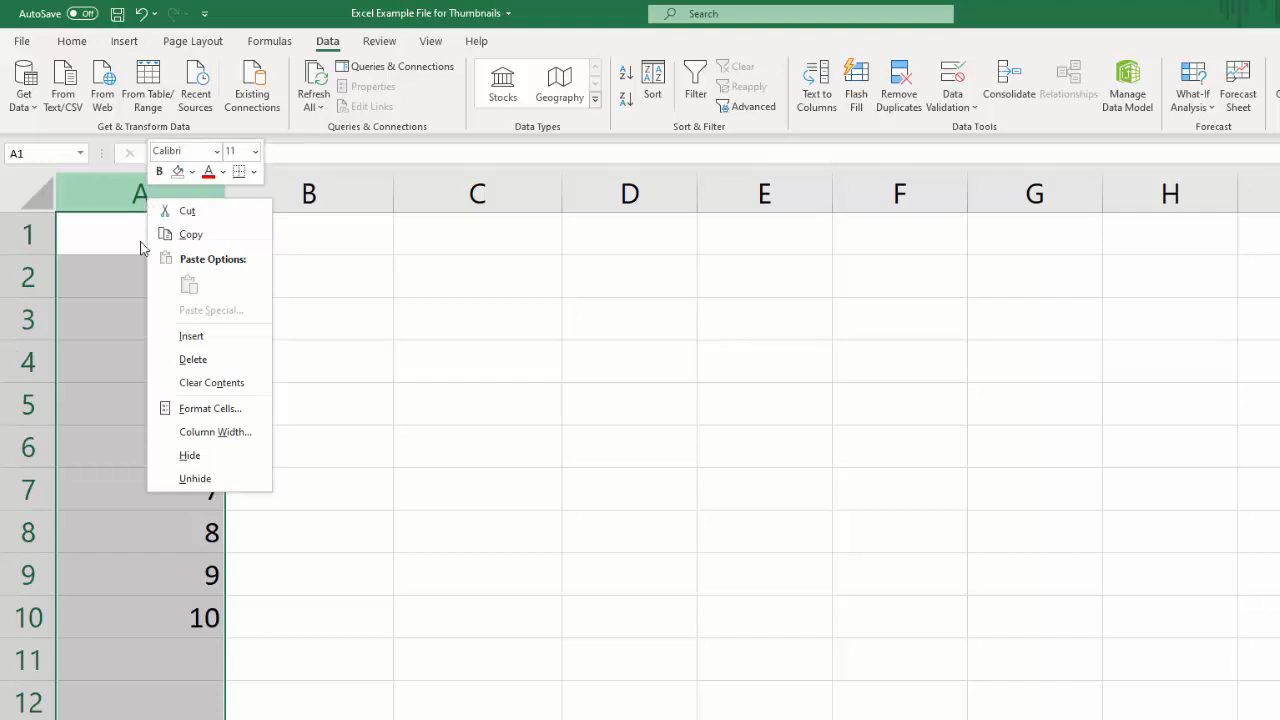
key(Escape)
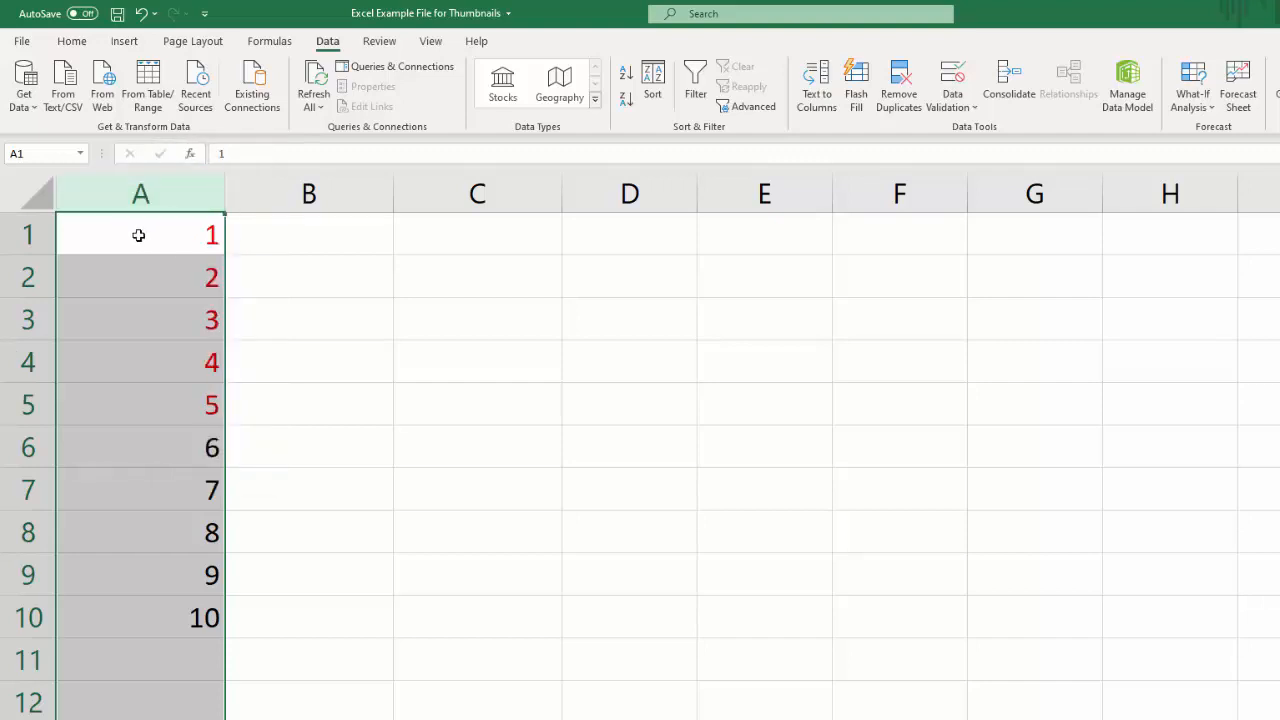
right_click(150, 243)
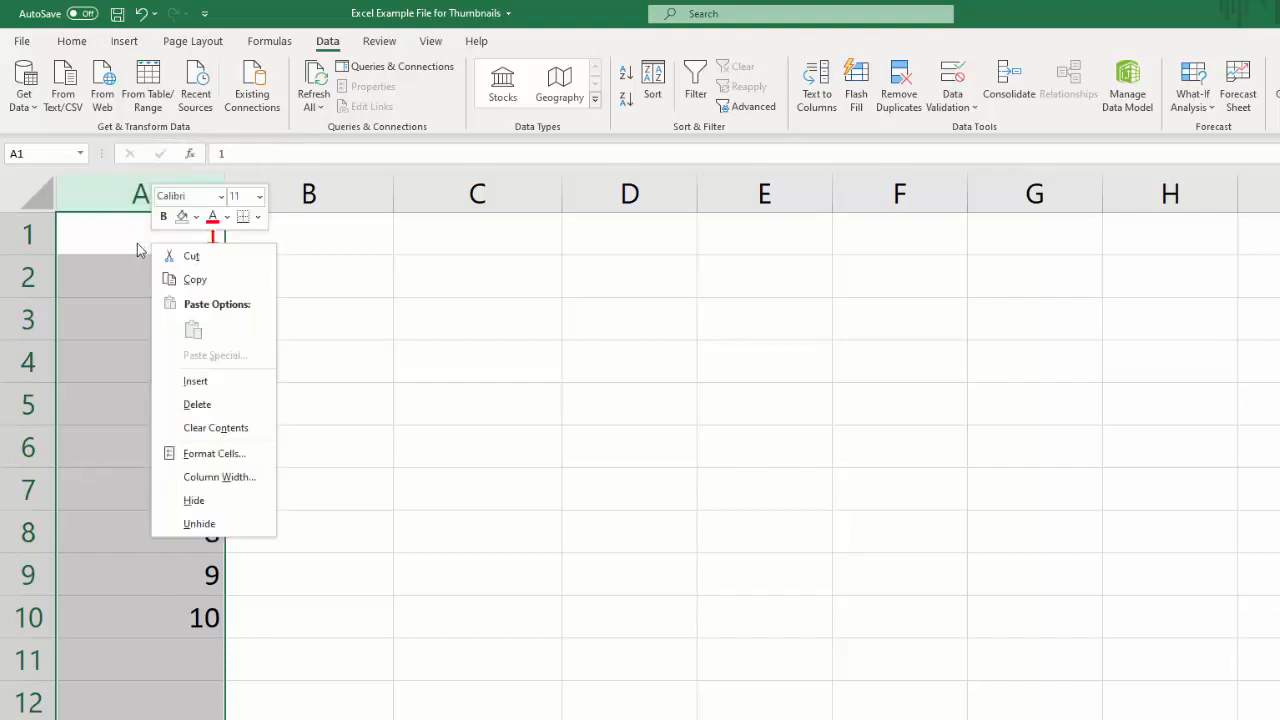
key(Escape)
click(147, 237)
right_click(147, 237)
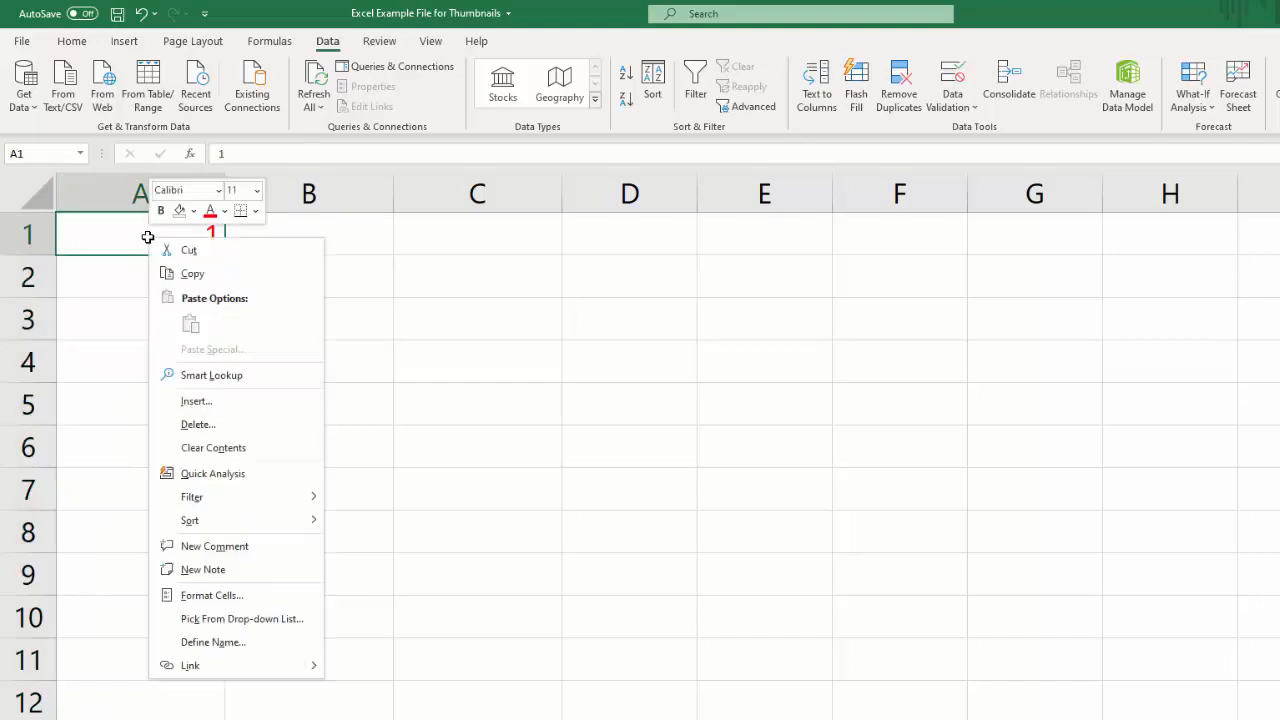
mouse_move(200, 527)
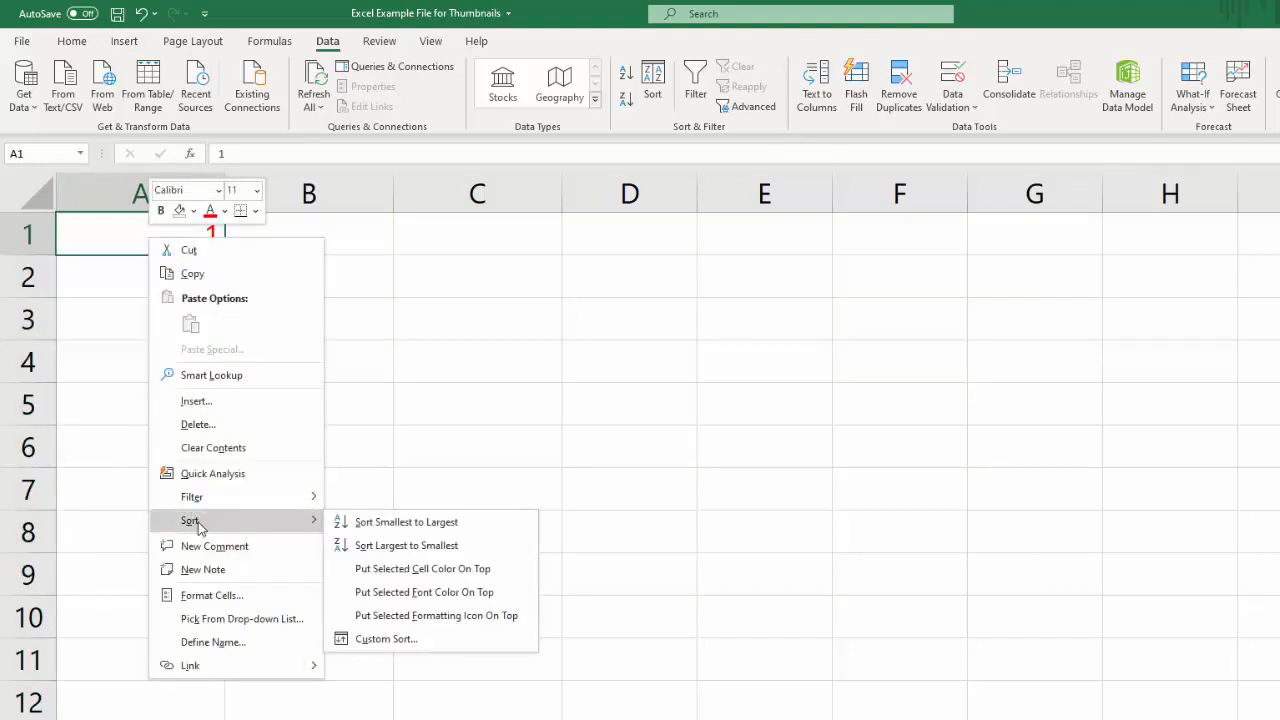
click(414, 546)
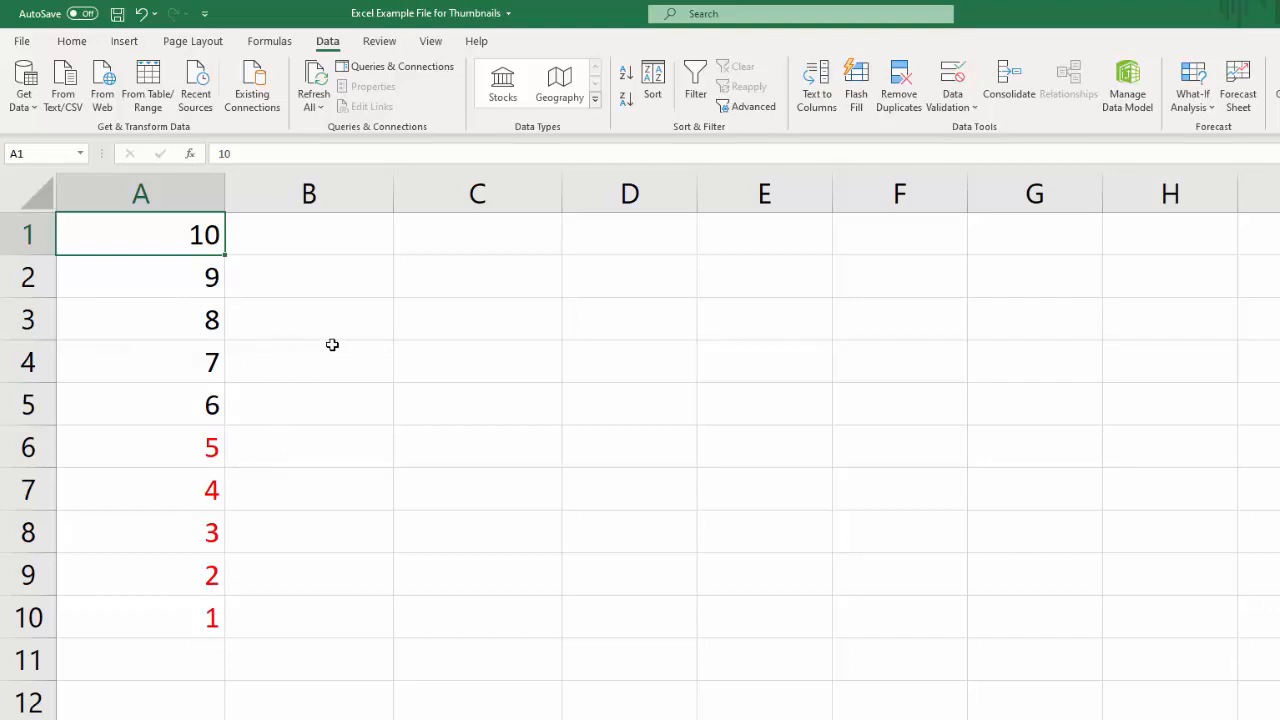
Step: Undo all changes back to before the values were pasted into column B, and cancel the pending copy
key(ctrl+z)
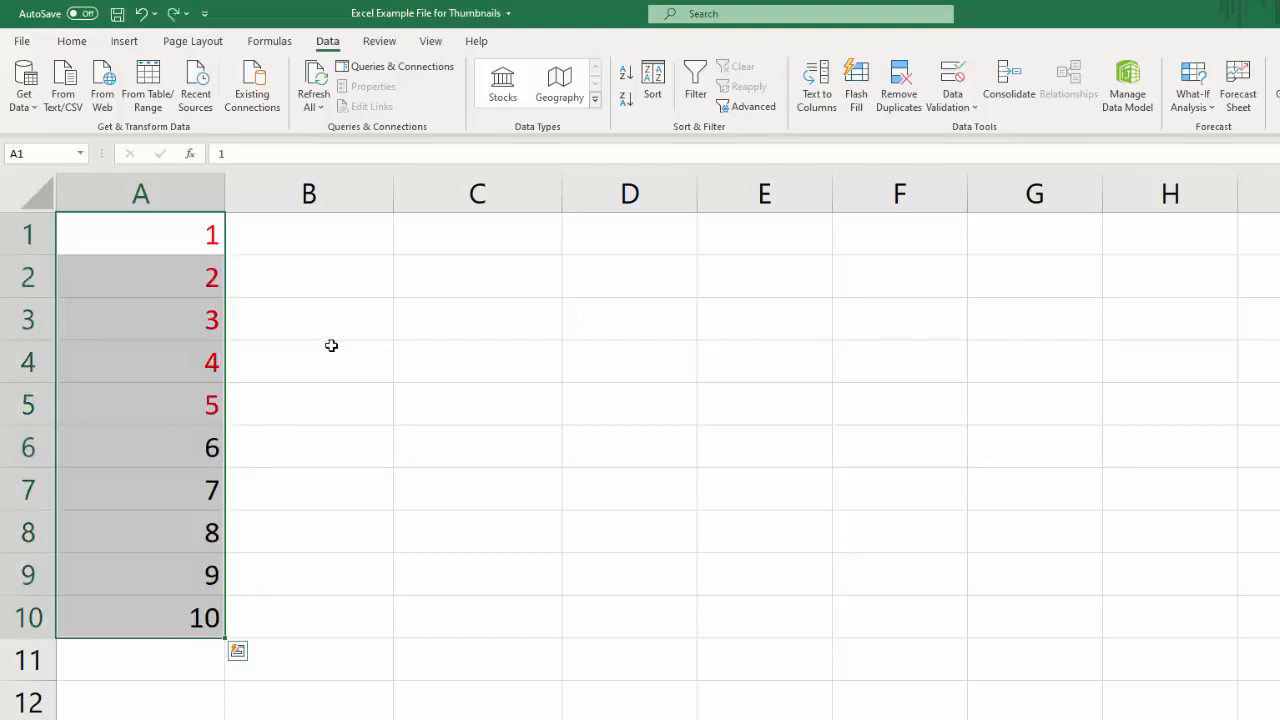
key(ctrl+z)
key(ctrl+z)
key(ctrl+z)
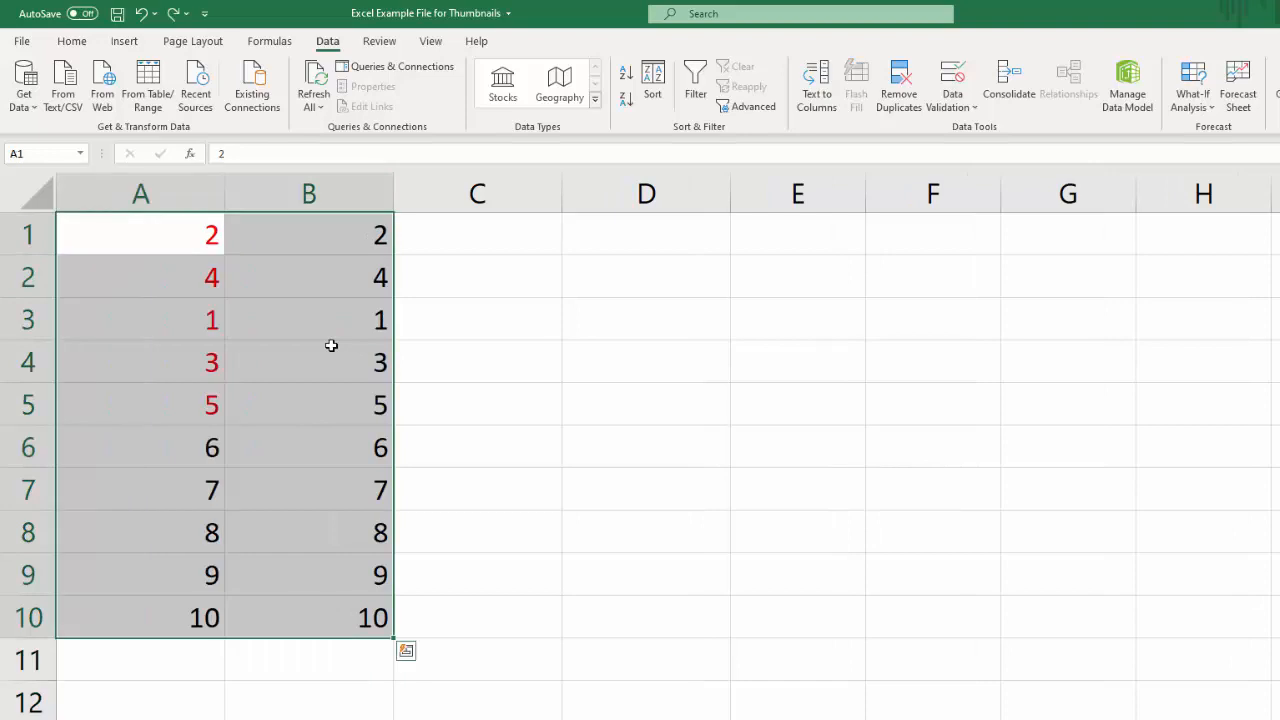
key(ctrl+z)
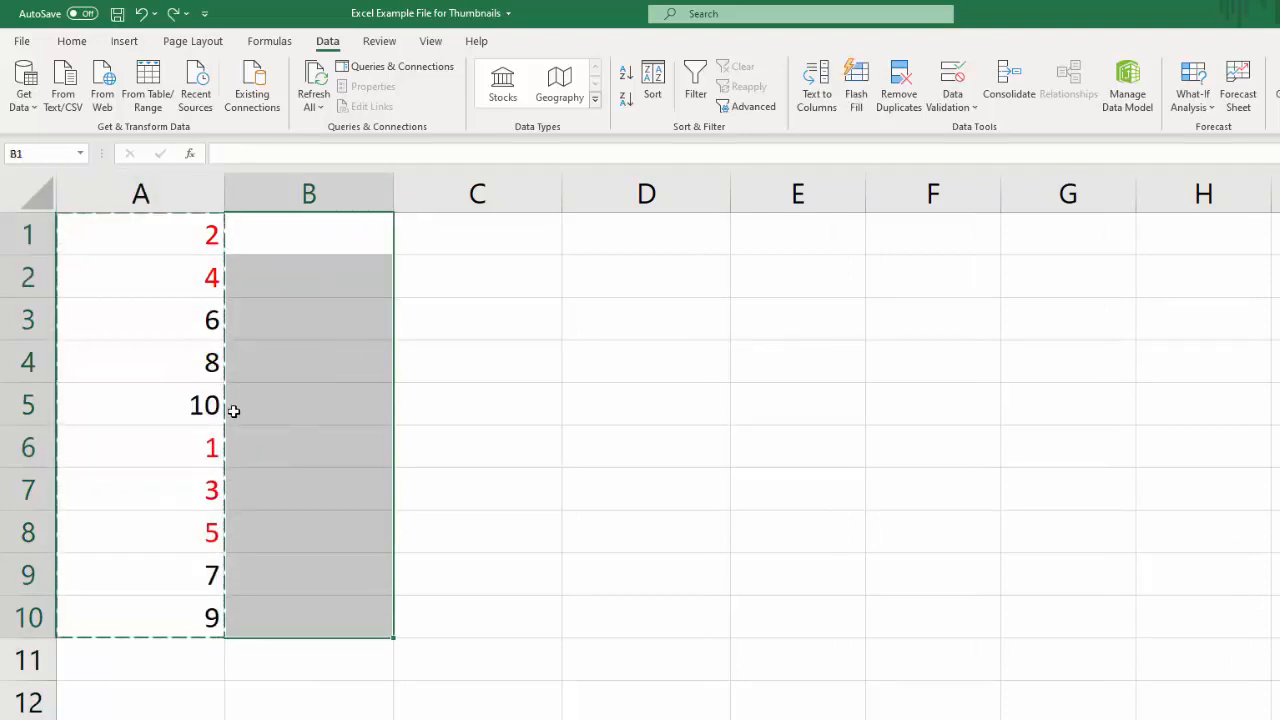
click(320, 374)
key(Escape)
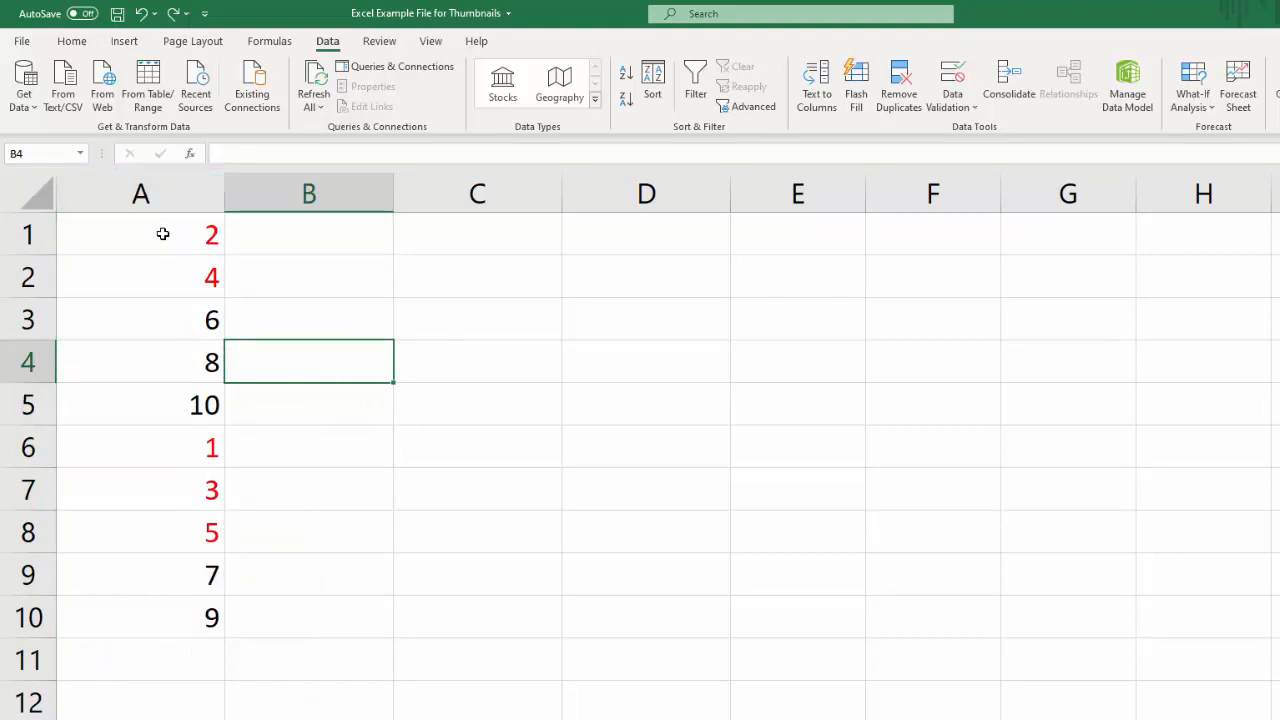
Step: Sort A1:A10 by font color with a custom sort on column A, using the Automatic color placed On Top
drag(163, 234, 191, 603)
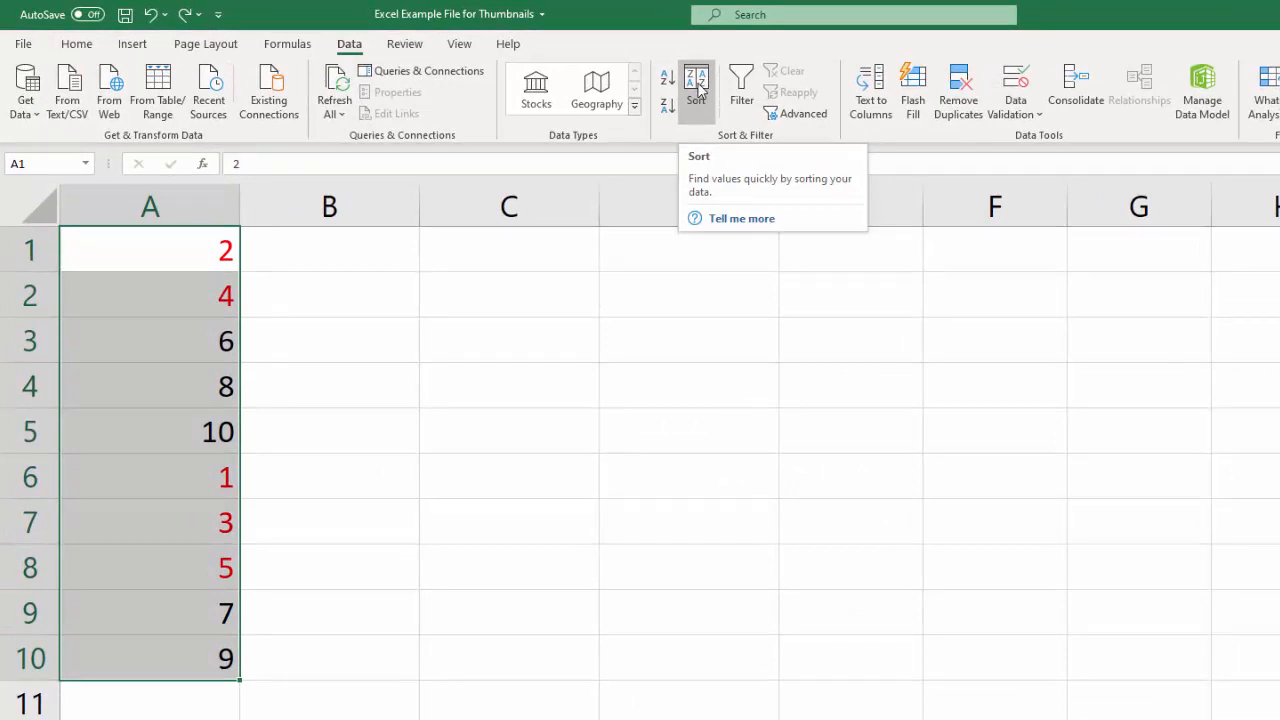
click(696, 88)
drag(645, 295, 608, 317)
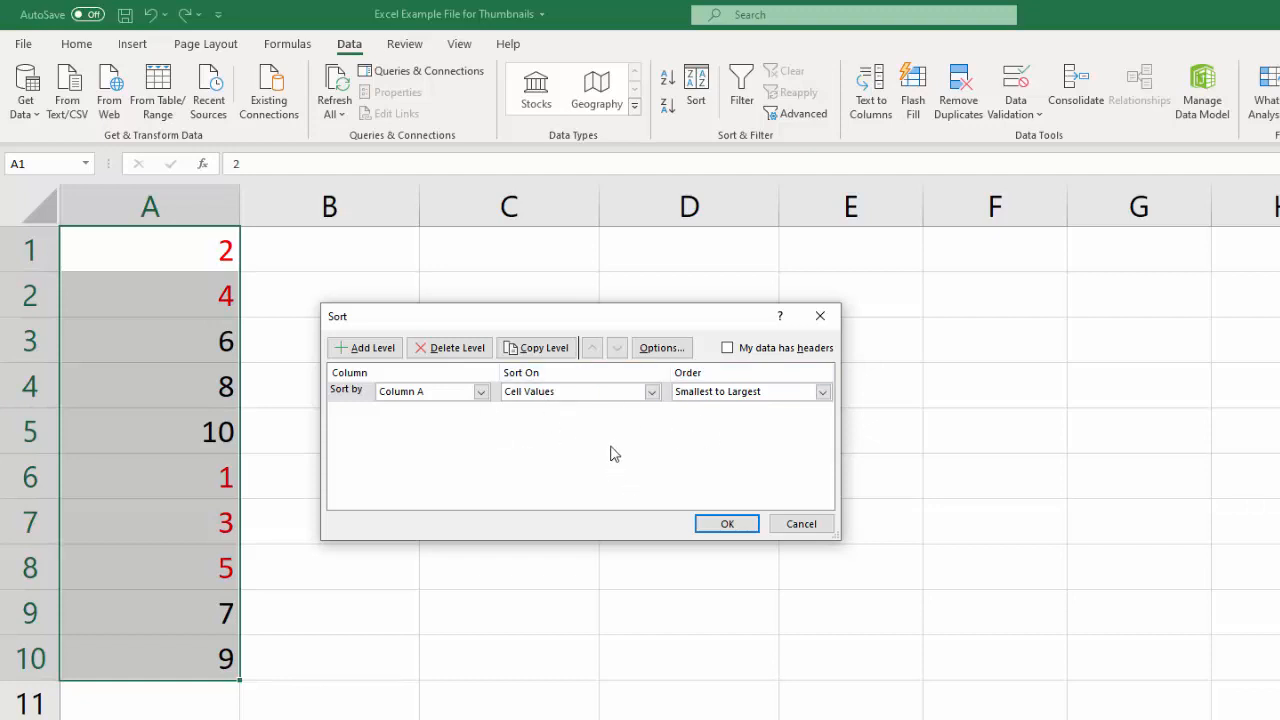
click(652, 392)
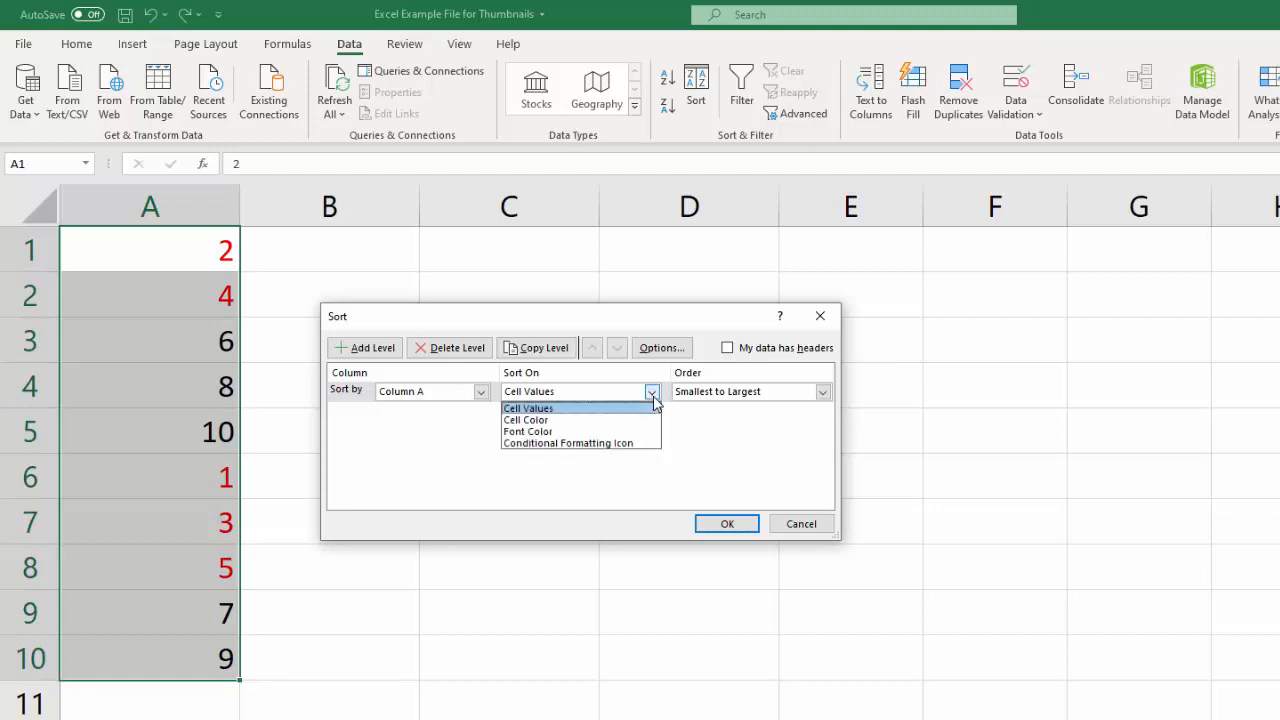
click(560, 432)
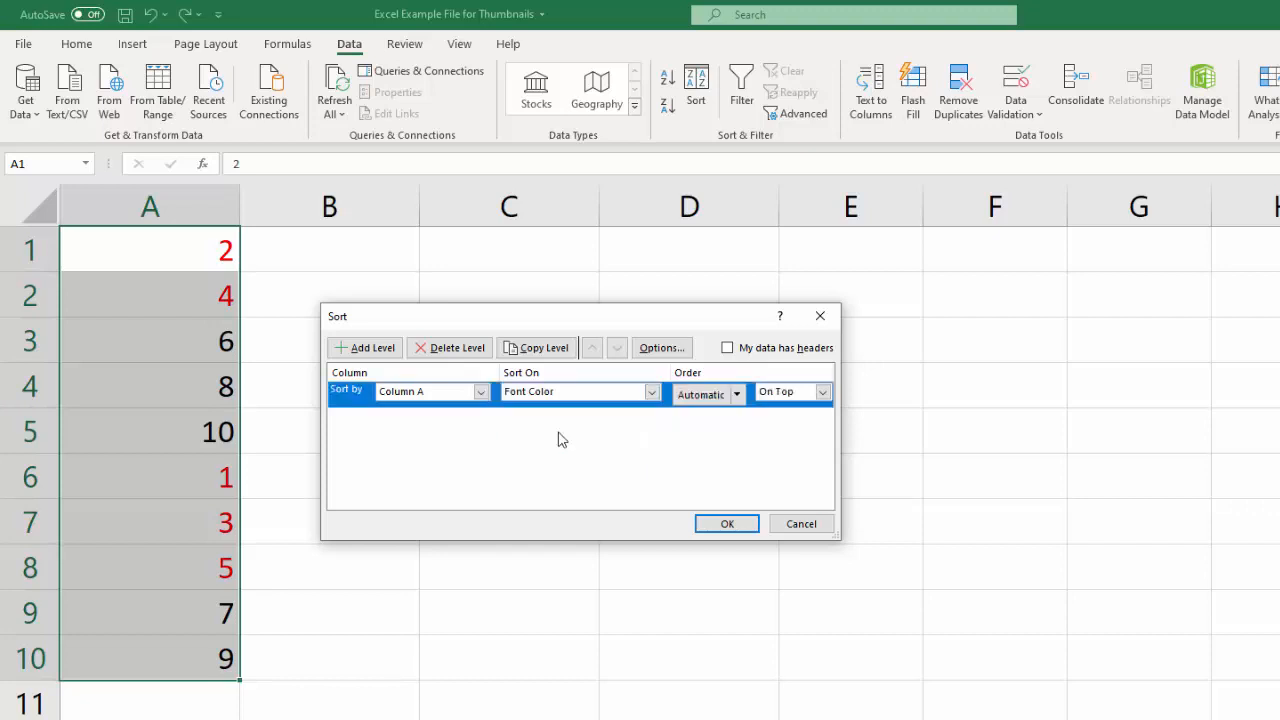
click(737, 395)
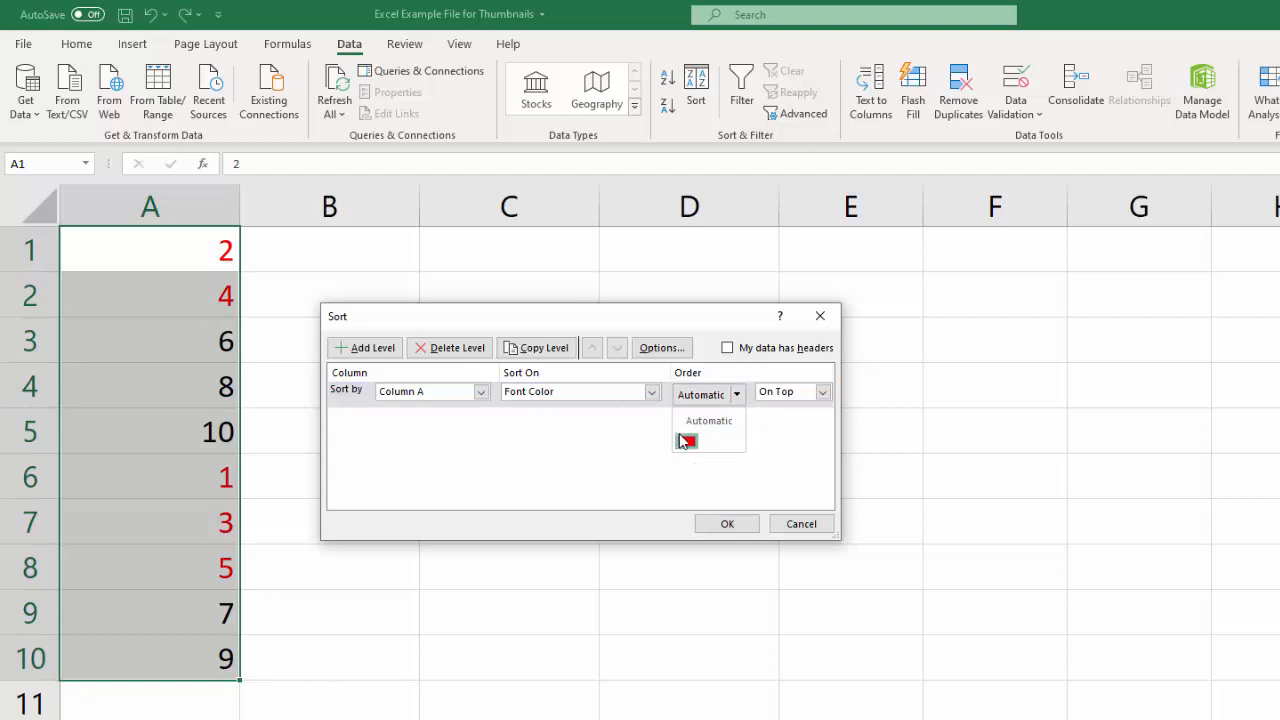
click(766, 446)
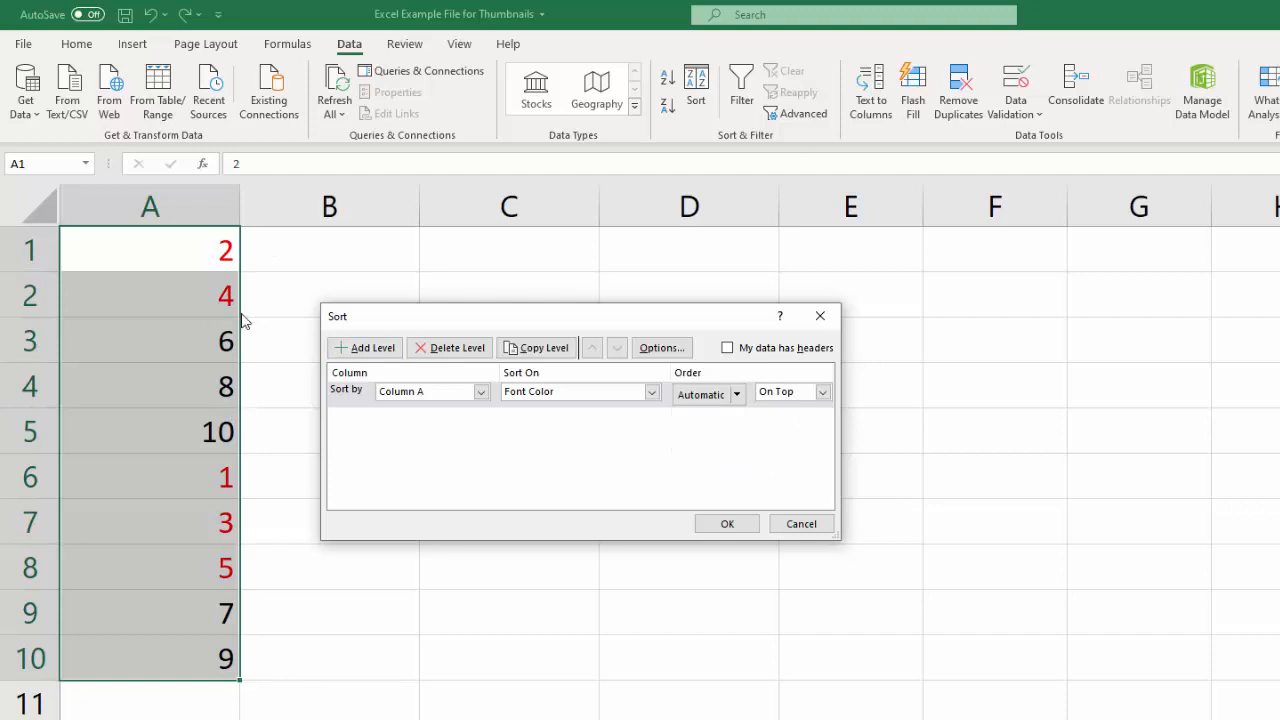
click(727, 524)
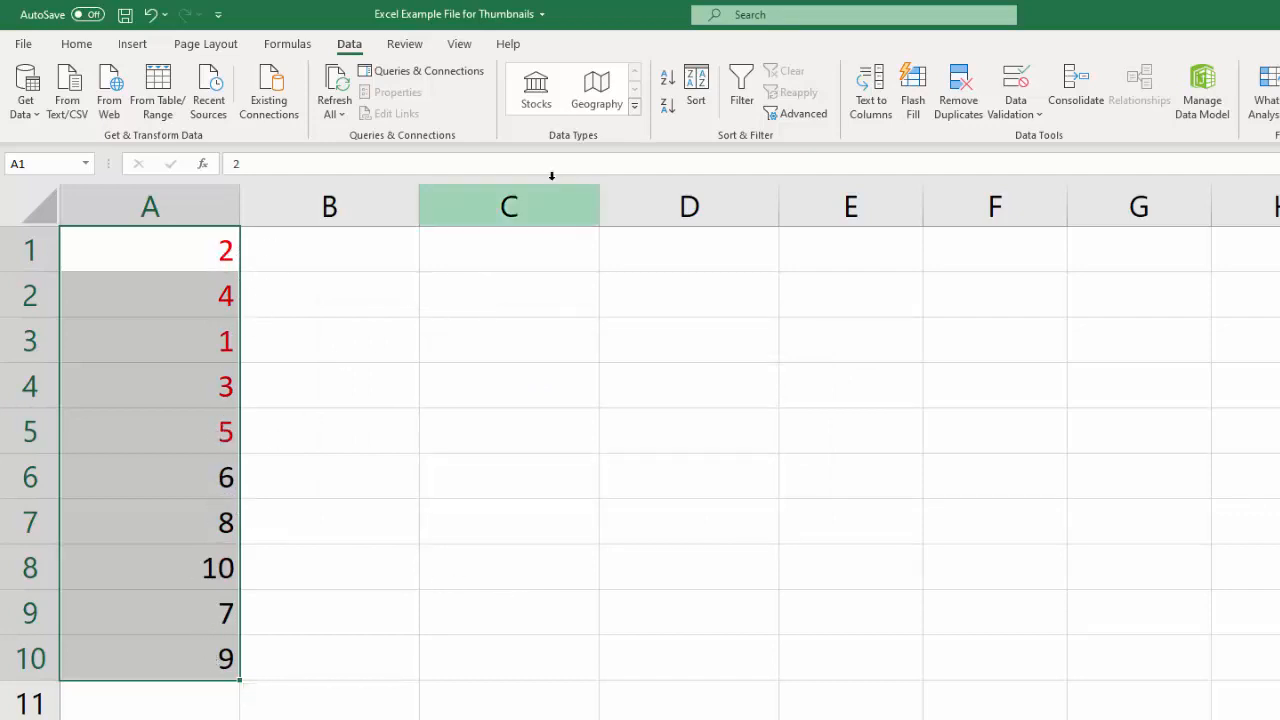
Step: Re-sort A1:A10 by font color with the Automatic color placed On Bottom
click(695, 88)
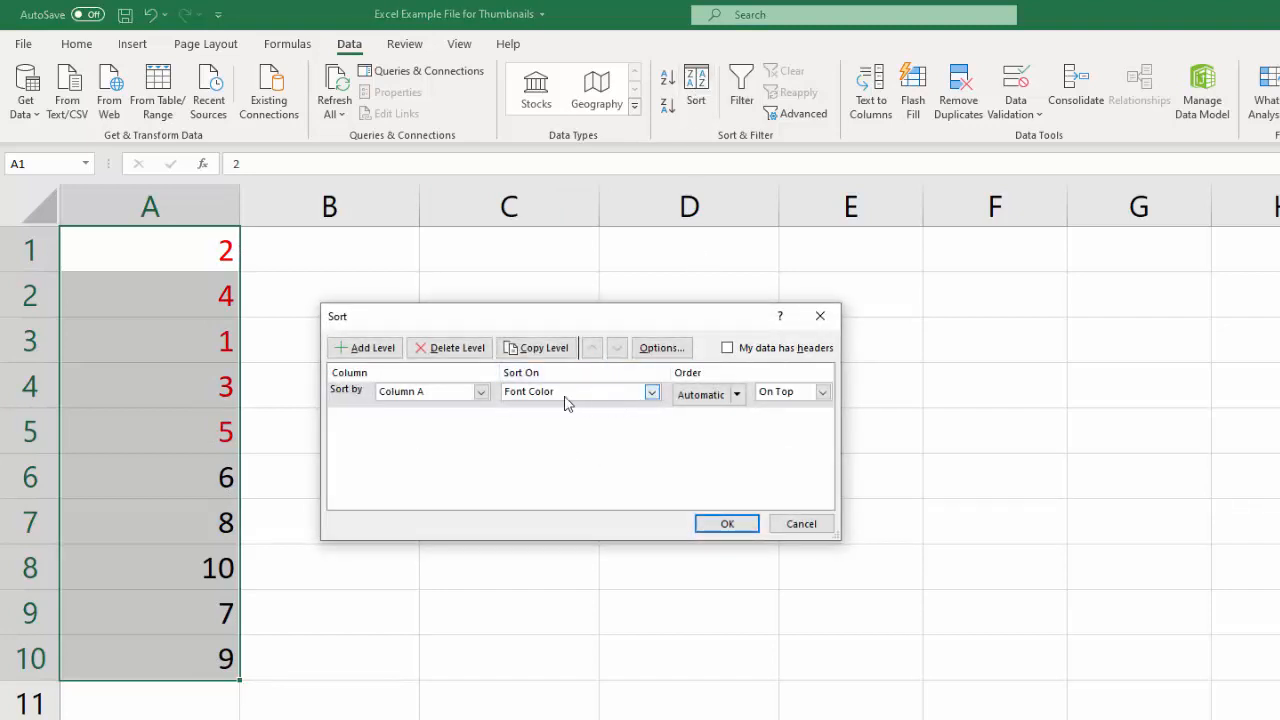
click(822, 392)
click(800, 420)
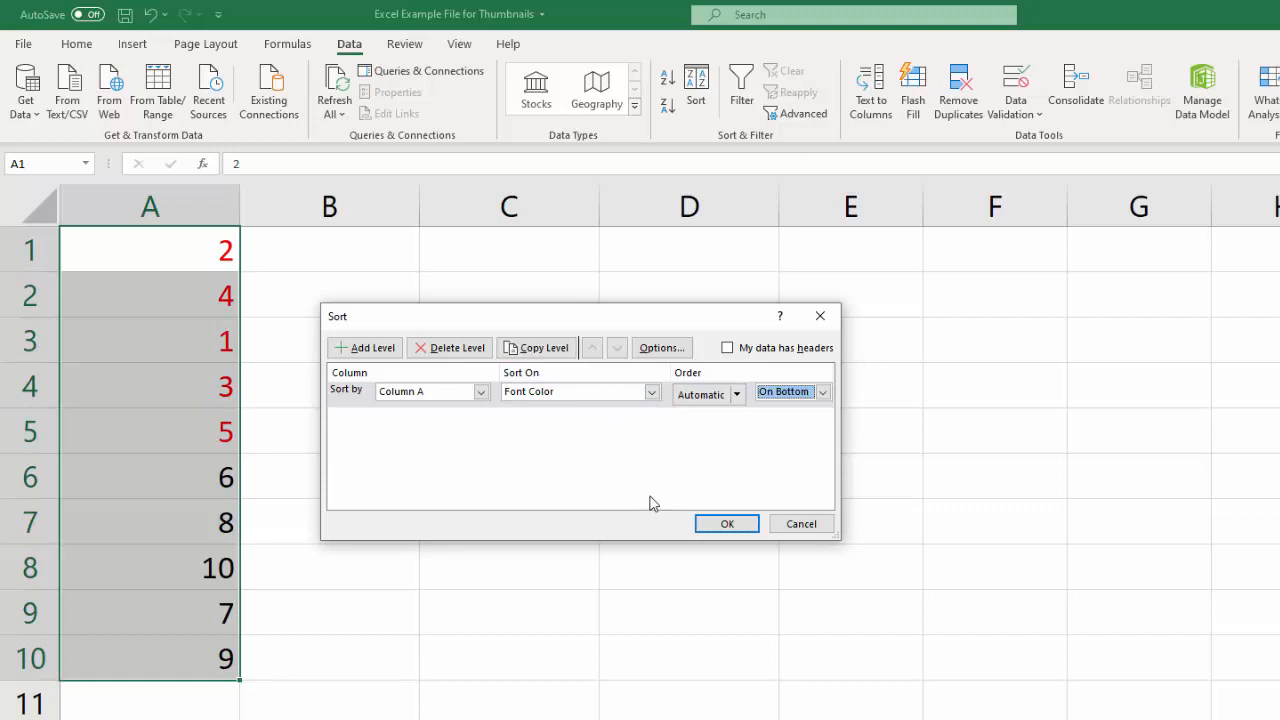
click(744, 527)
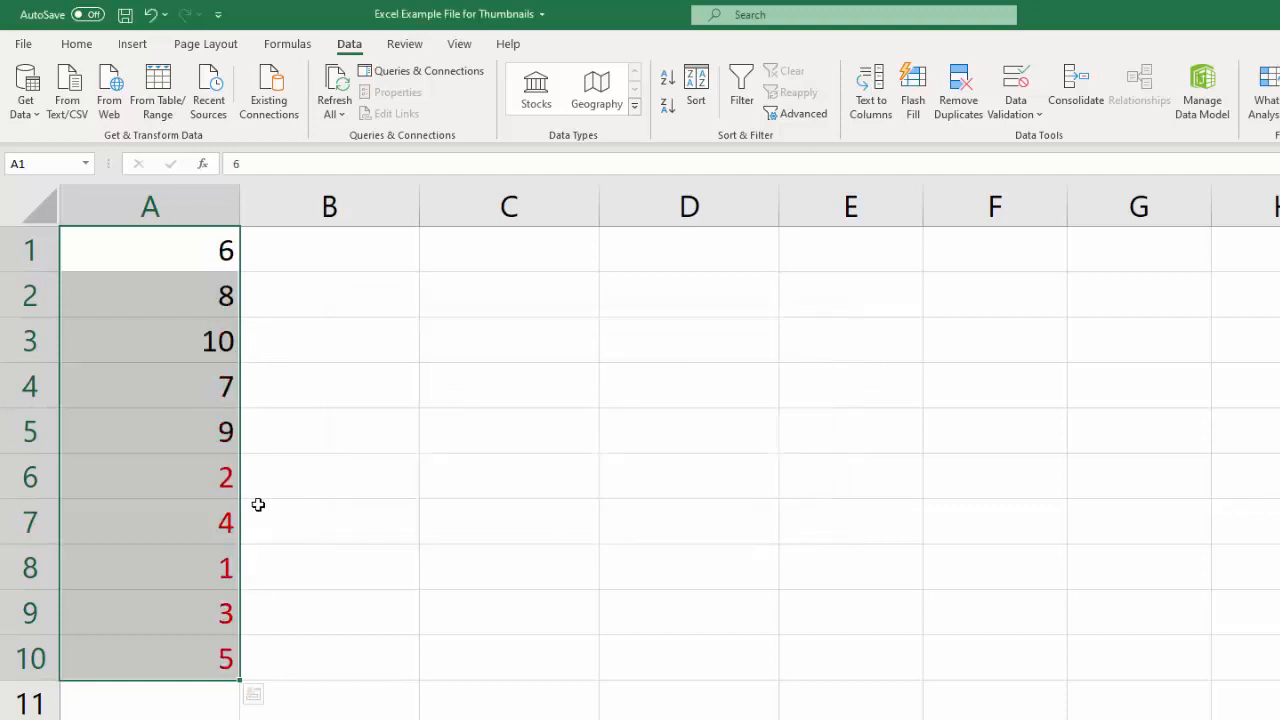
Step: Sort A1:A10 by font color with Automatic On Top, adding a second level on column A's cell values from smallest to largest
click(696, 88)
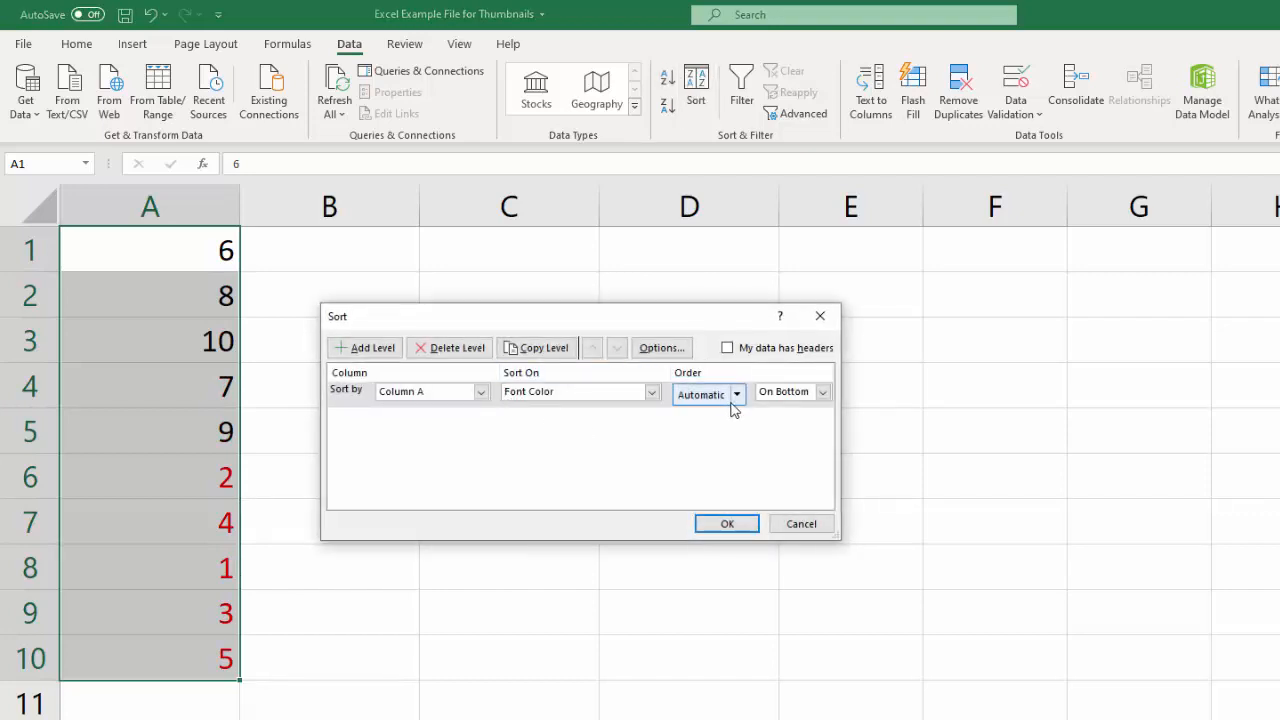
click(821, 391)
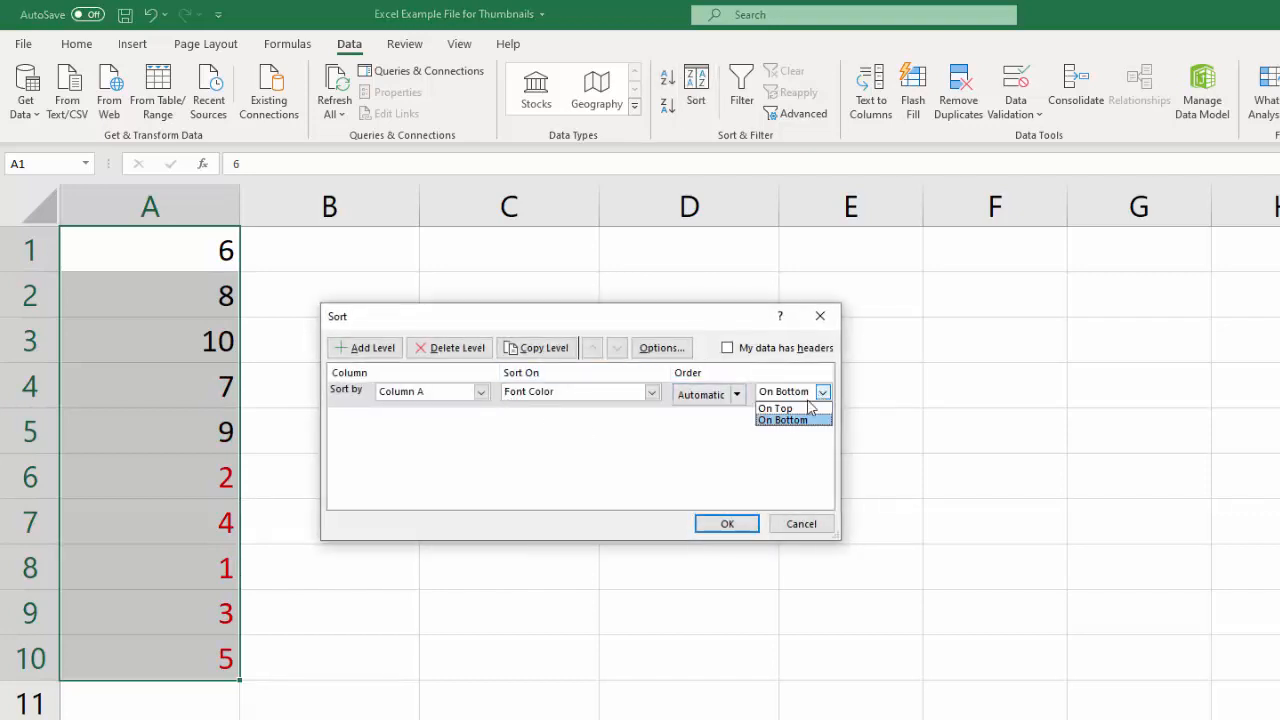
click(788, 406)
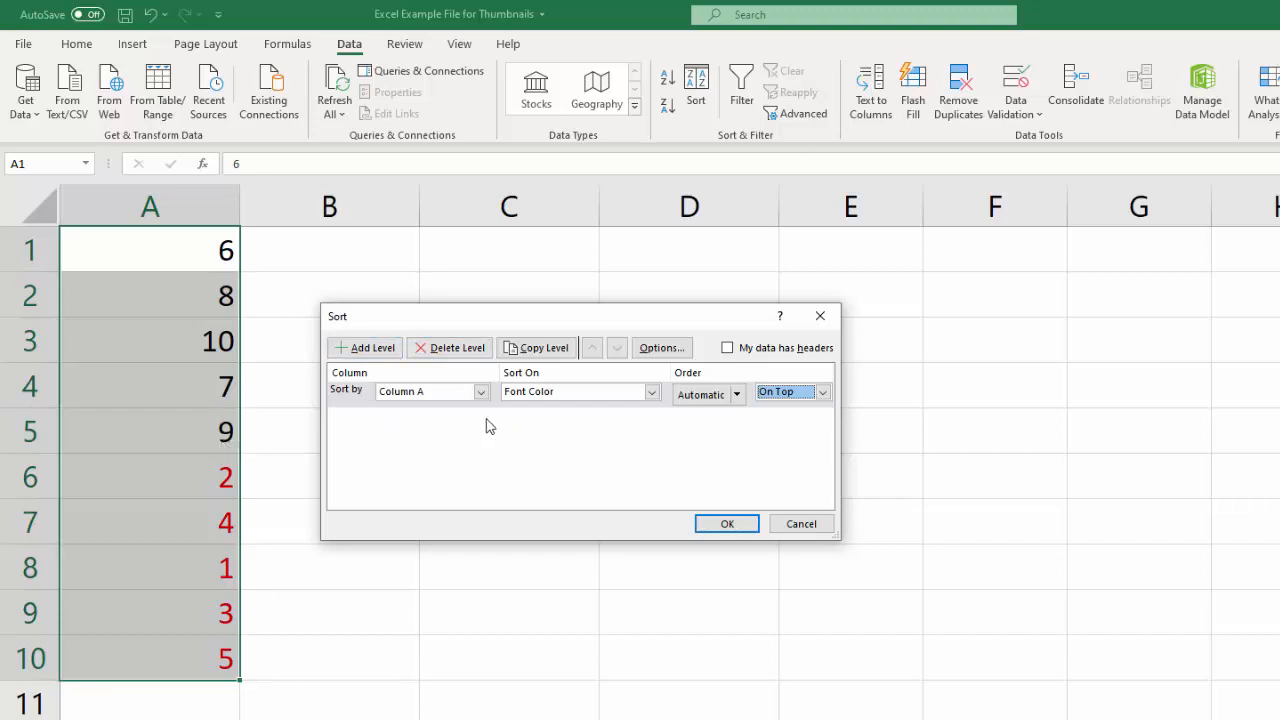
click(365, 350)
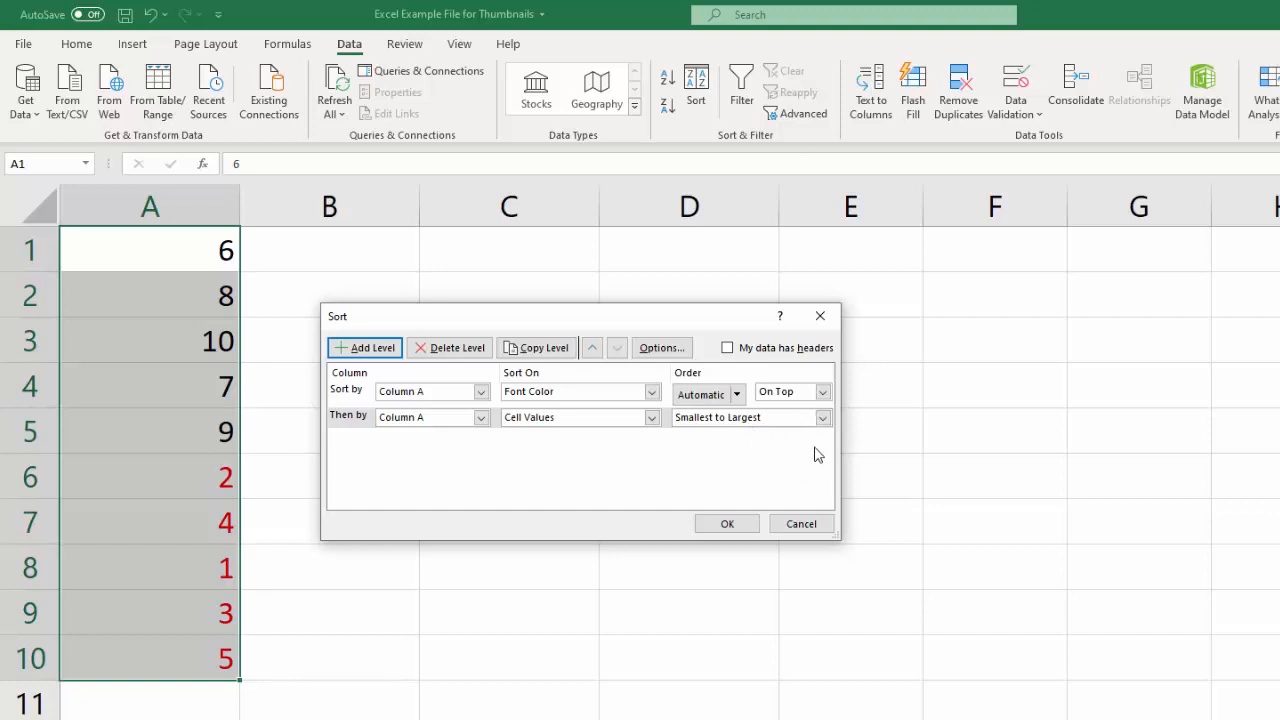
click(730, 526)
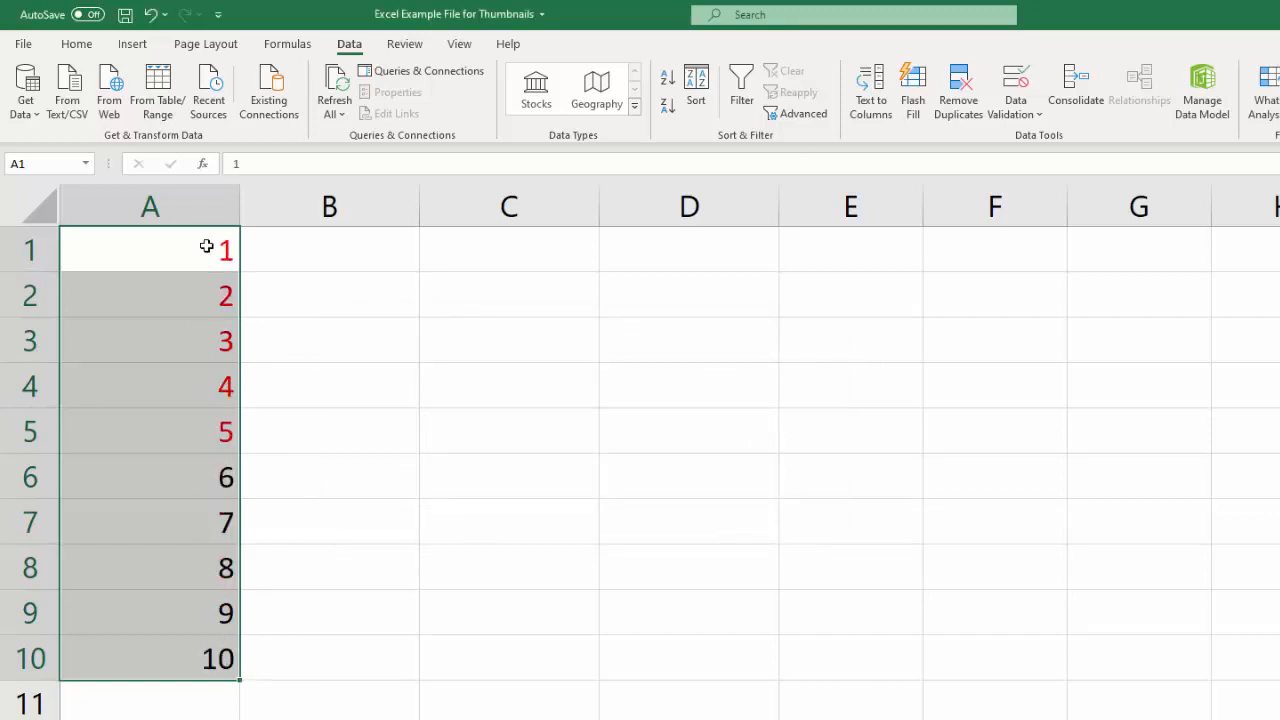
Step: Change the second sort level's order to Largest to Smallest and apply the sort to A1:A10
click(695, 88)
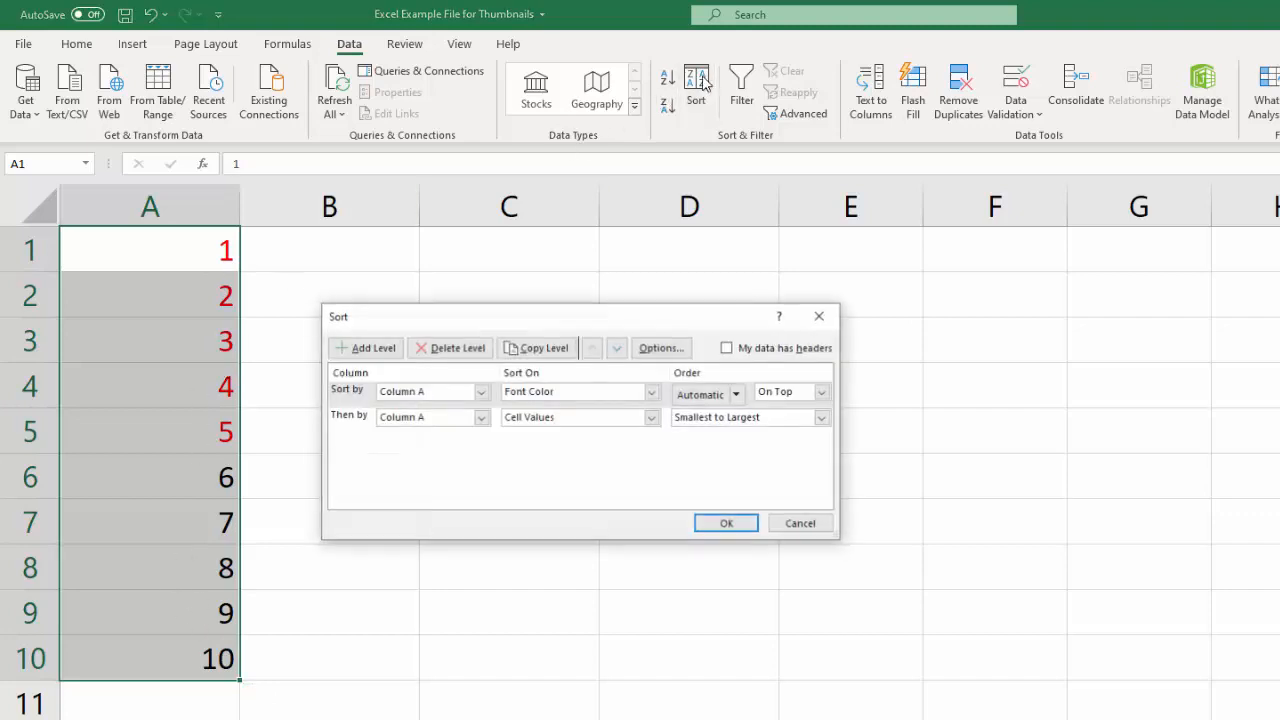
click(821, 418)
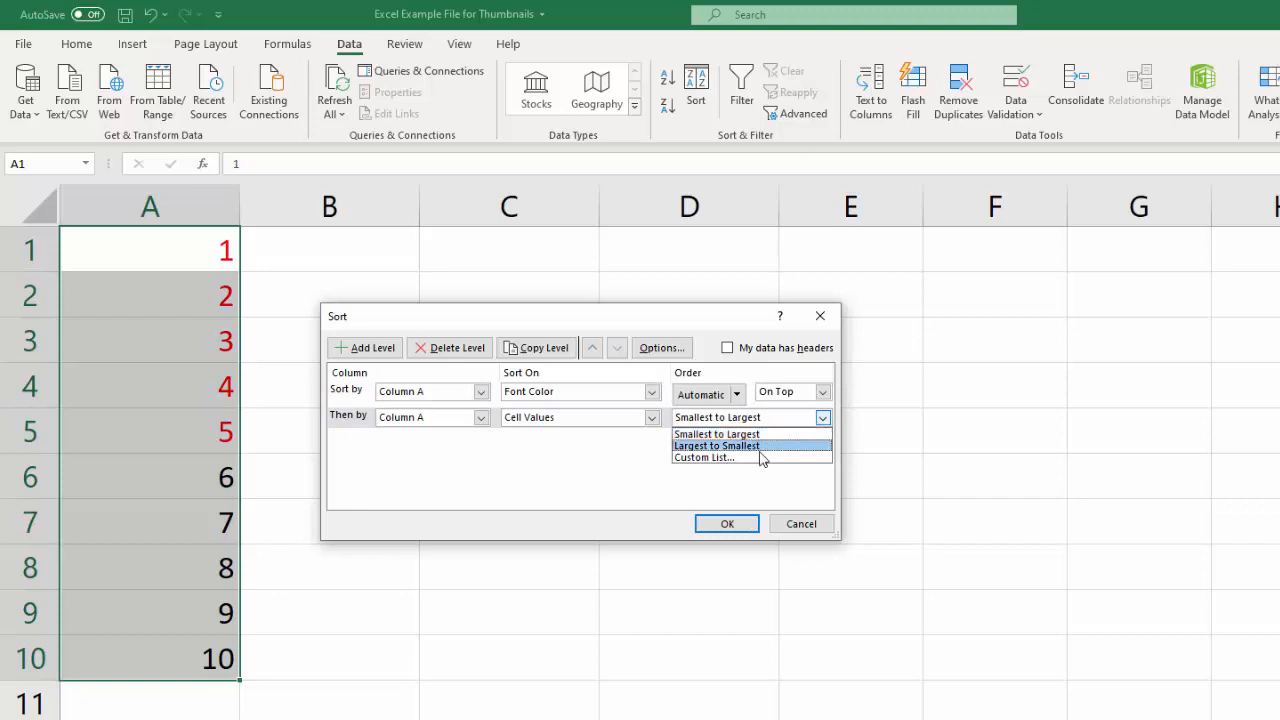
click(761, 446)
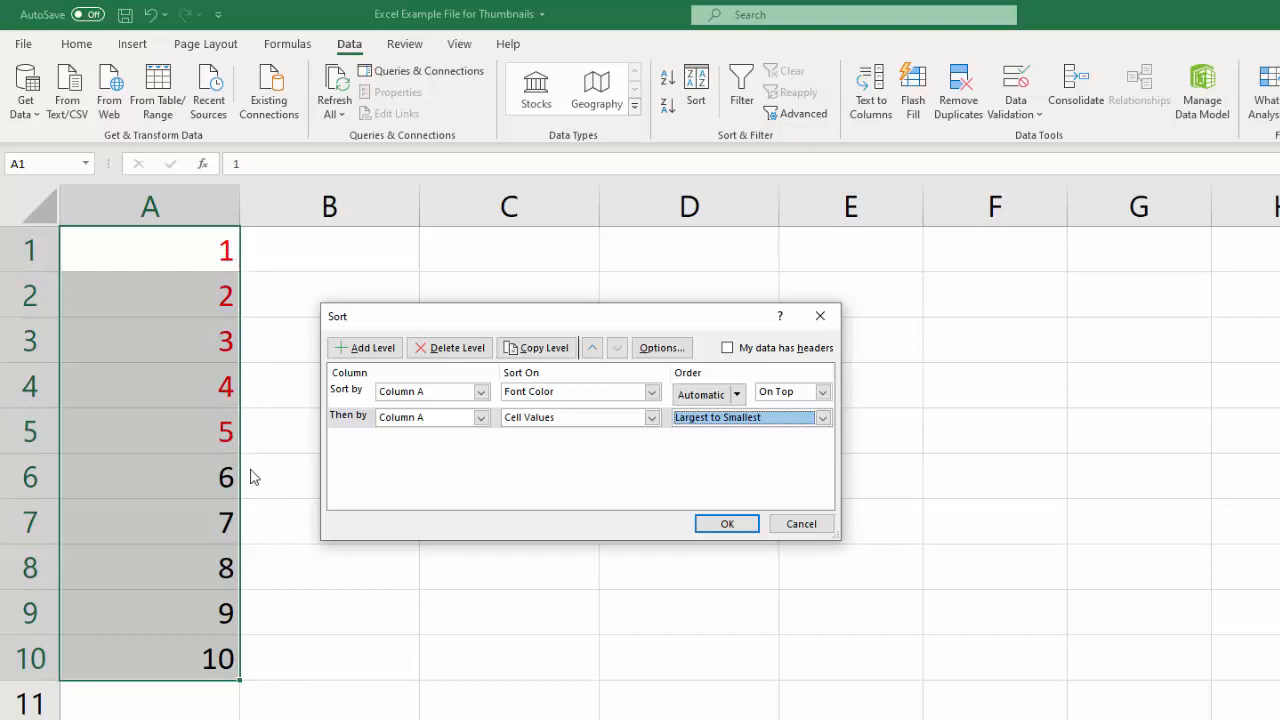
click(728, 525)
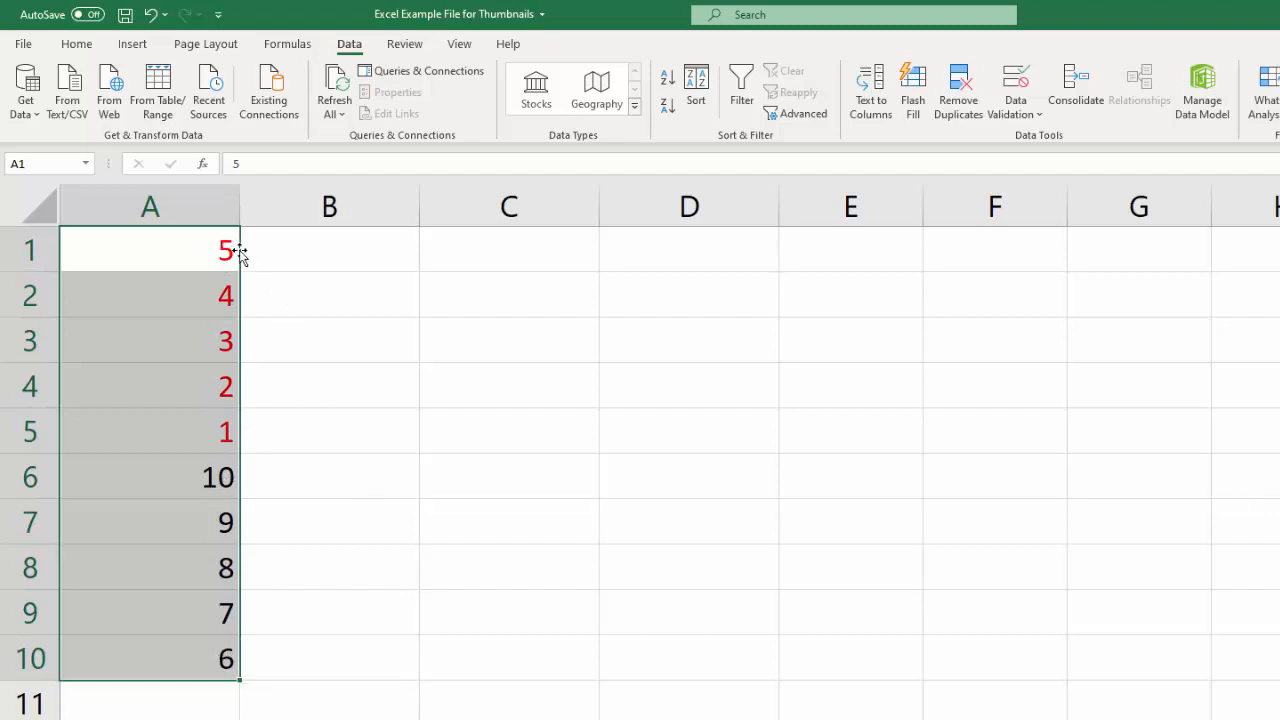
Step: Open the custom sort settings for A1:A10 again
click(693, 100)
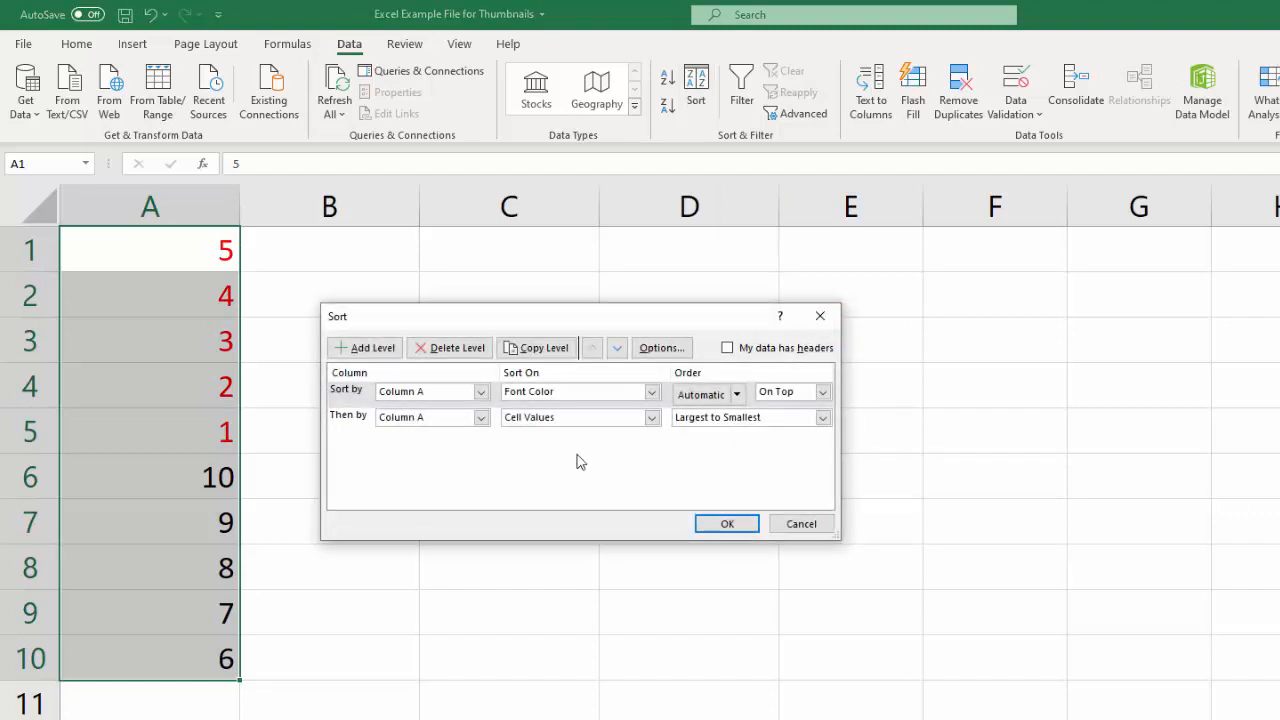